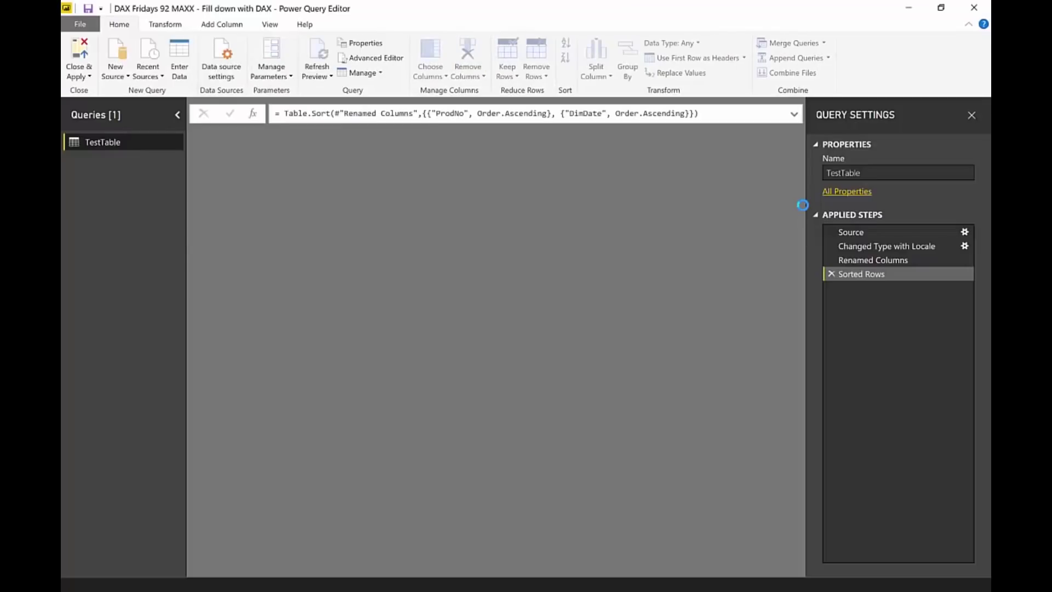
Remove the Sorted Rows step and fill the Country column down
{"action": "left_click", "coordinate": [395, 134]}
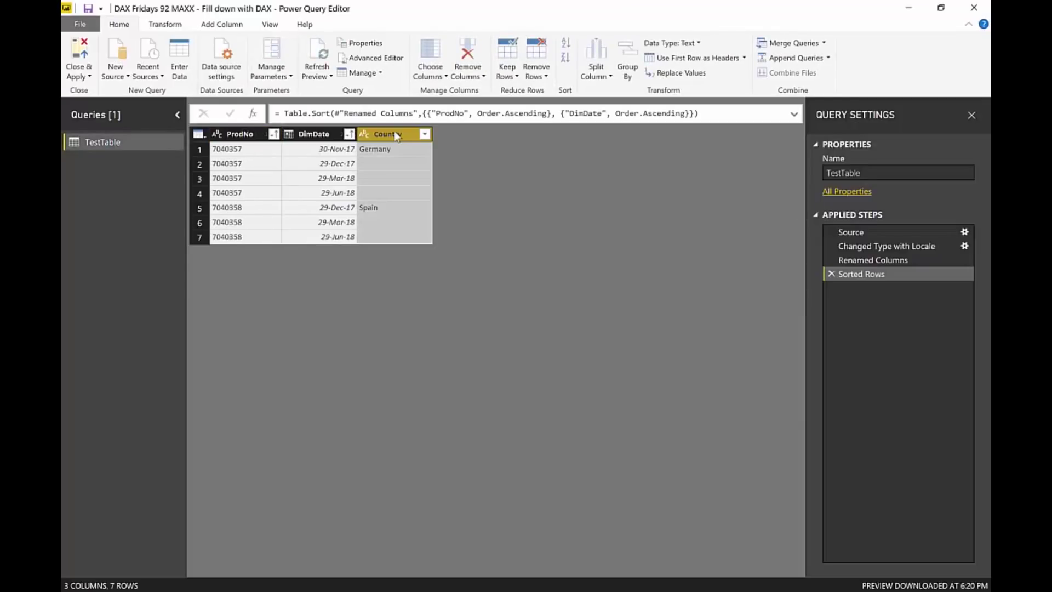
{"action": "left_click", "coordinate": [830, 274]}
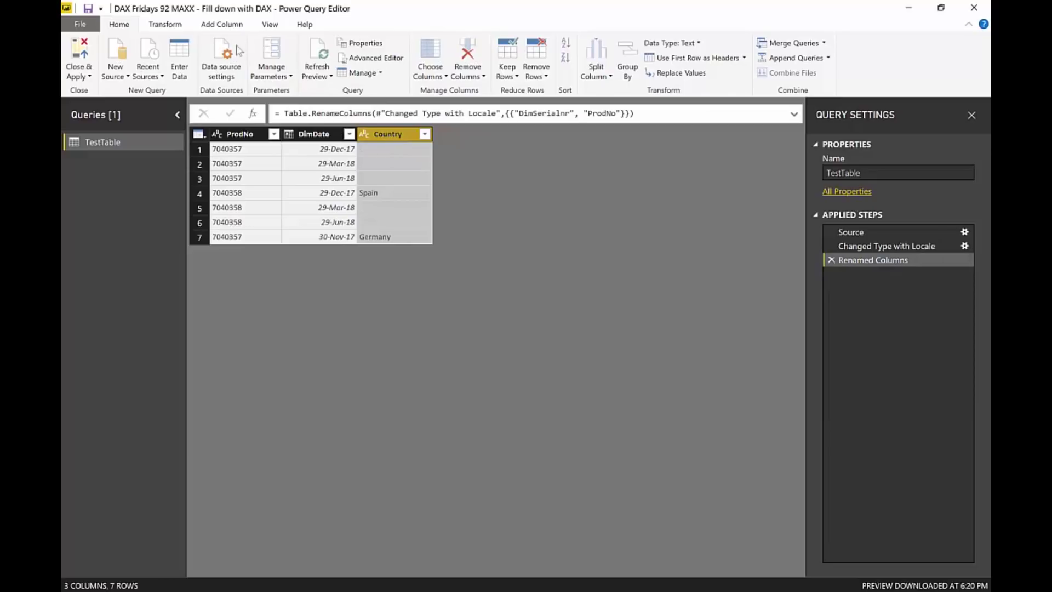
{"action": "left_click", "coordinate": [185, 25]}
{"action": "left_click", "coordinate": [301, 57]}
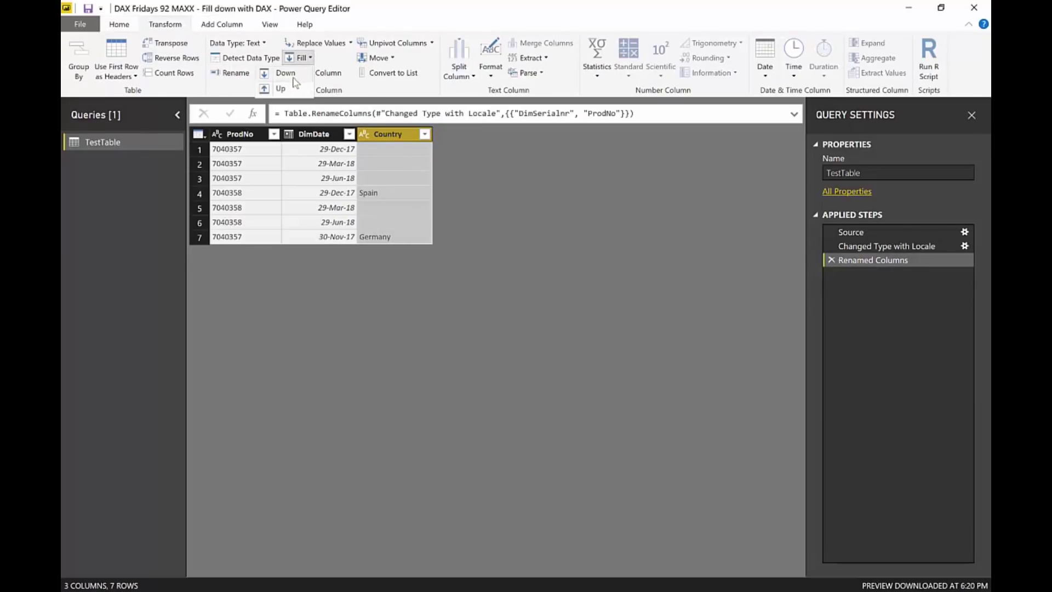
{"action": "left_click", "coordinate": [298, 73]}
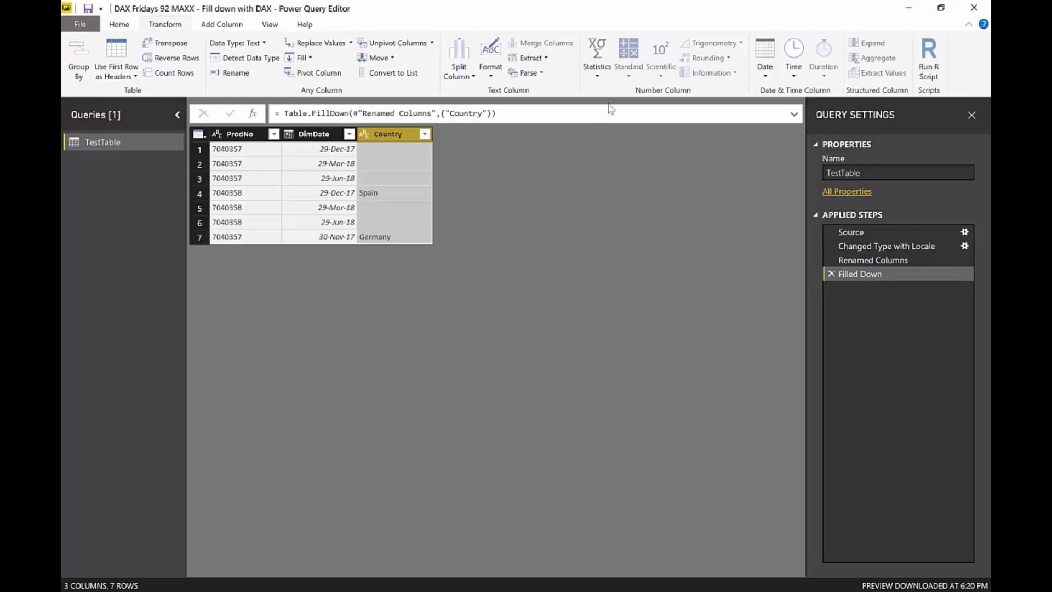
Replace blank Country cells with null, then fill Country down over the nulls
{"action": "left_click", "coordinate": [120, 24]}
{"action": "left_click", "coordinate": [675, 73]}
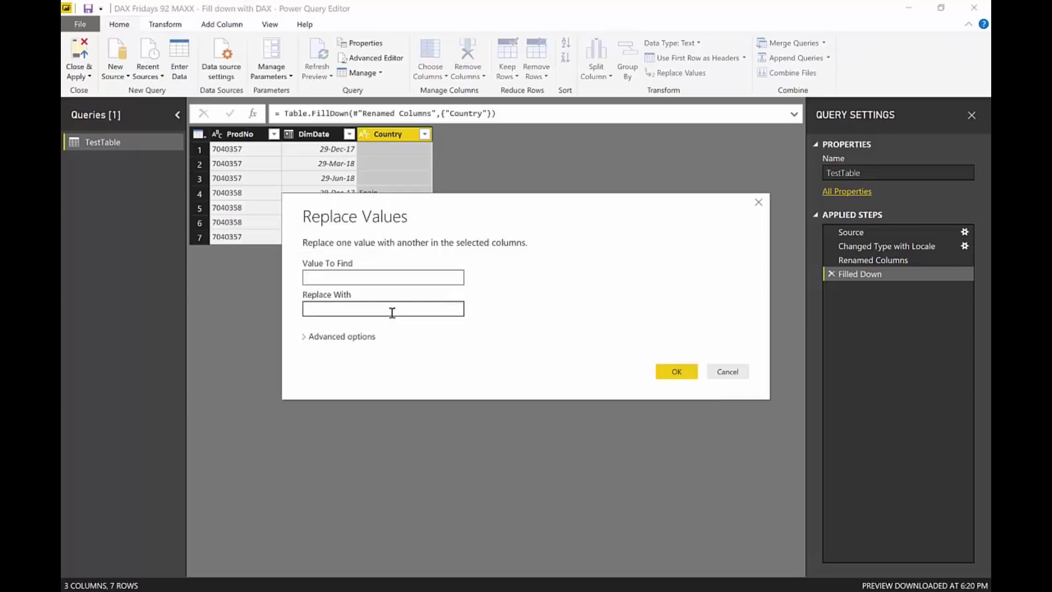
{"action": "left_click", "coordinate": [393, 311]}
{"action": "type", "text": "null"}
{"action": "key", "text": "Return"}
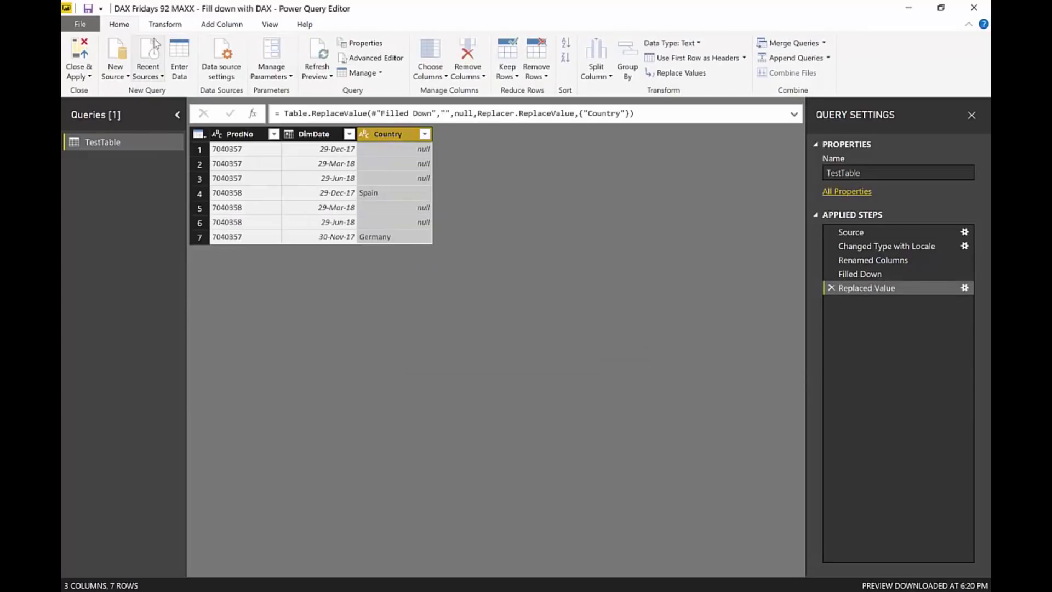
{"action": "left_click", "coordinate": [165, 24]}
{"action": "left_click", "coordinate": [307, 58]}
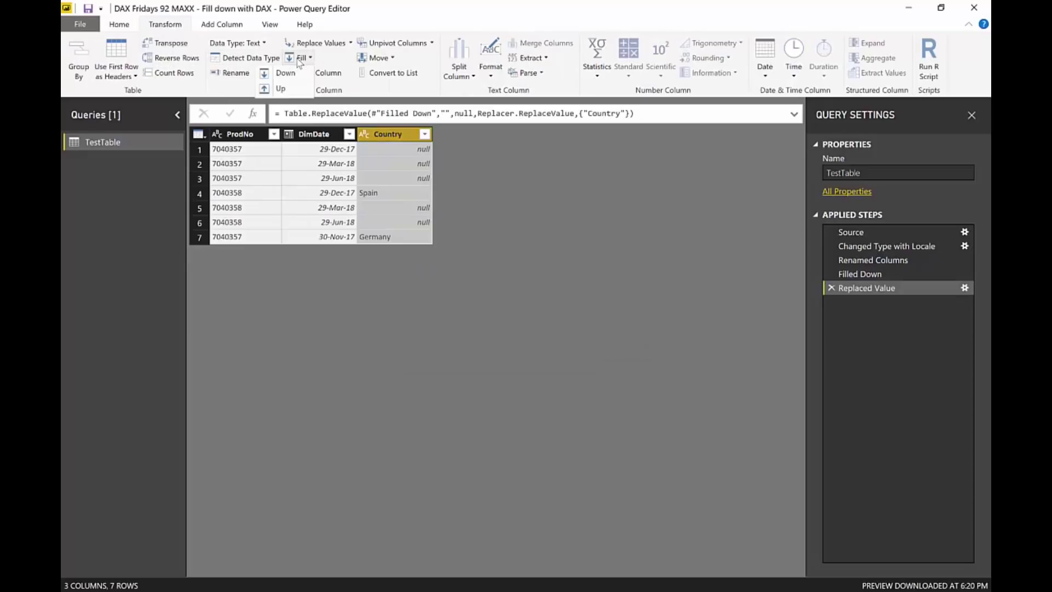
{"action": "left_click", "coordinate": [286, 73]}
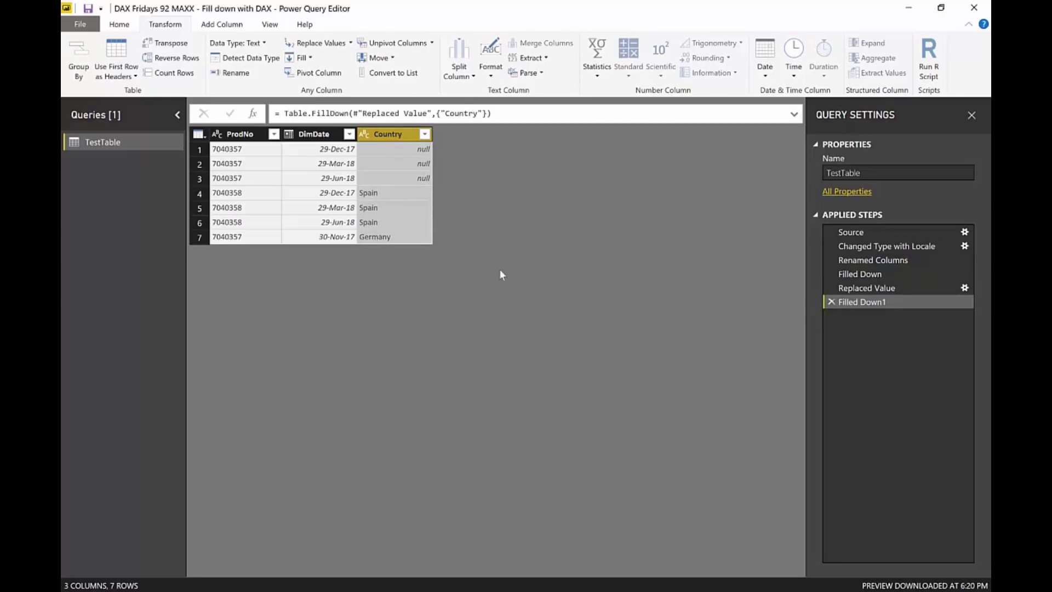
Delete Filled Down1 and sort TestTable ascending by ProdNo, then by DimDate
{"action": "left_click", "coordinate": [831, 301]}
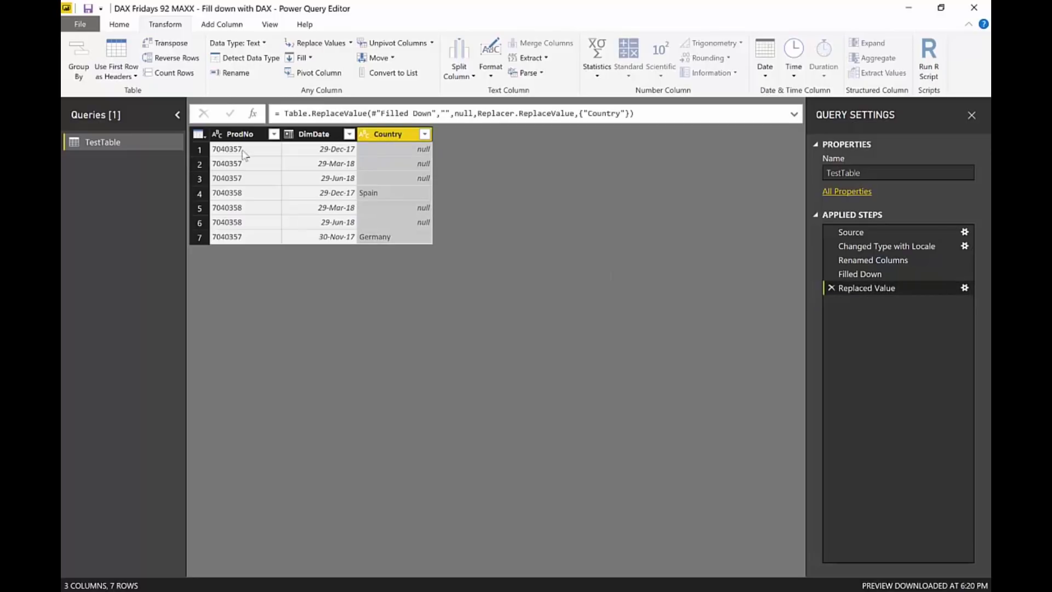
{"action": "left_click", "coordinate": [274, 134]}
{"action": "left_click", "coordinate": [314, 153]}
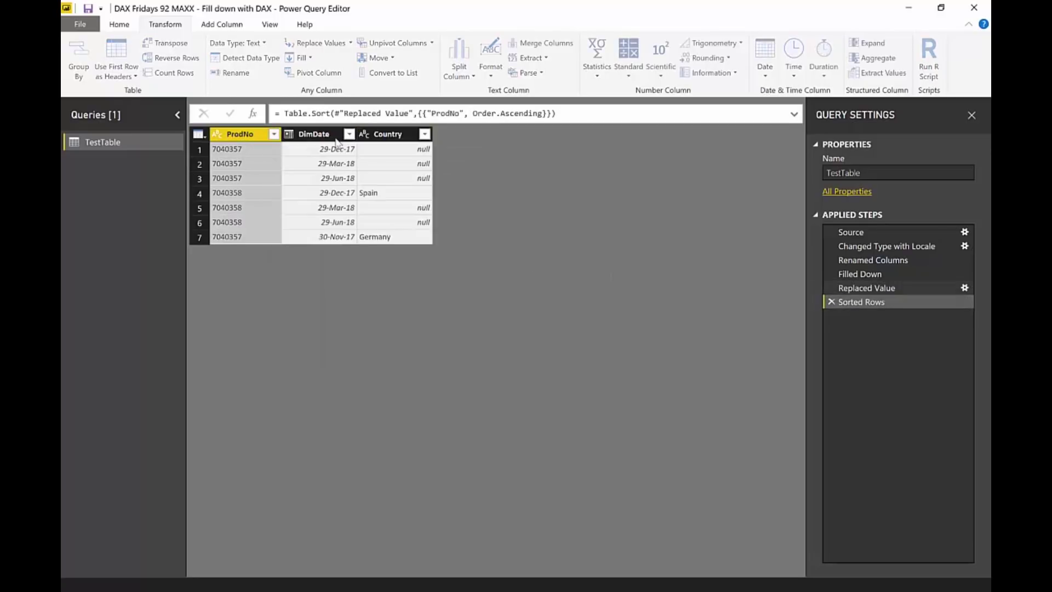
{"action": "left_click", "coordinate": [349, 135]}
{"action": "left_click", "coordinate": [219, 152]}
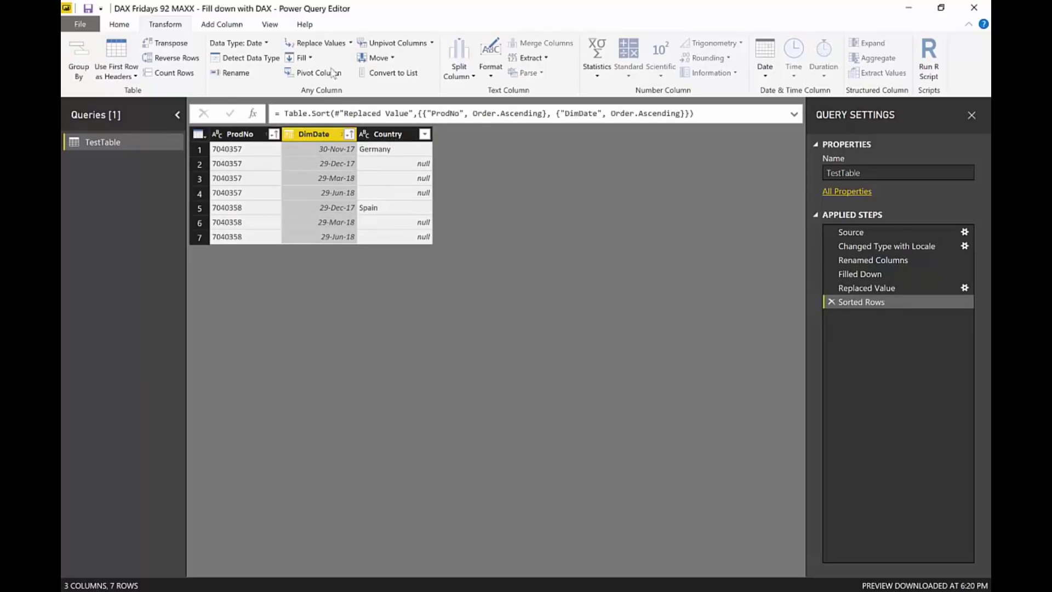
Fill Country down after the sort, undoing an accidental DimDate fill, and compare with the source
{"action": "left_click", "coordinate": [307, 59]}
{"action": "left_click", "coordinate": [282, 74]}
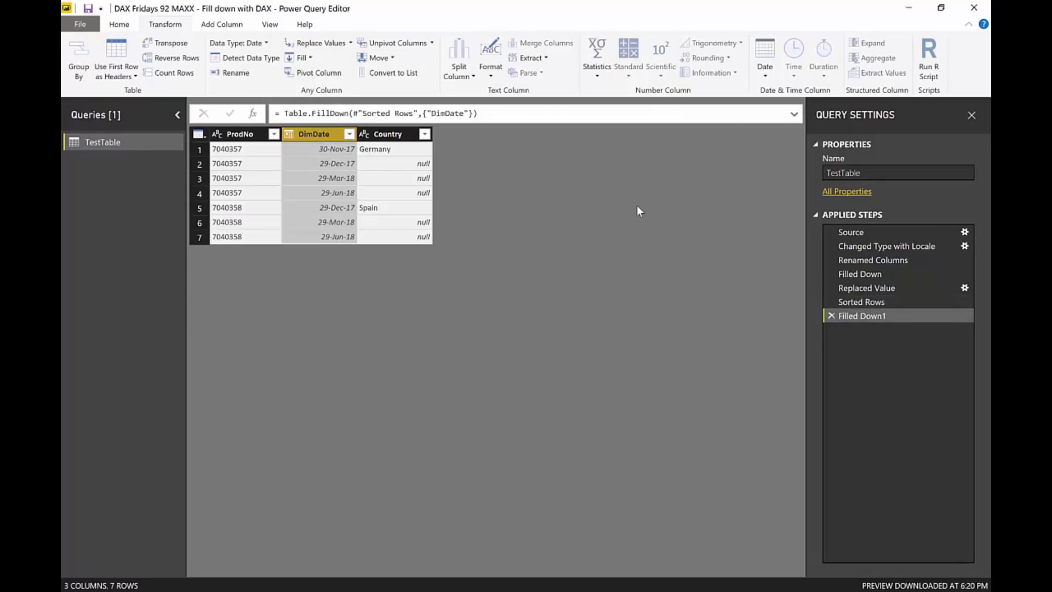
{"action": "left_click", "coordinate": [831, 315]}
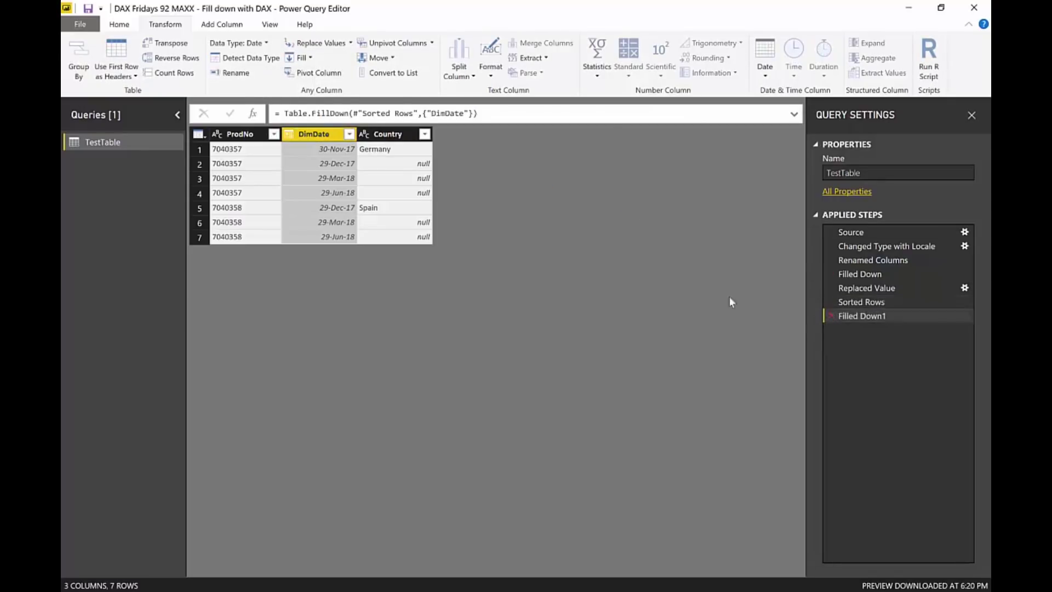
{"action": "left_click", "coordinate": [386, 134]}
{"action": "left_click", "coordinate": [302, 58]}
{"action": "left_click", "coordinate": [288, 73]}
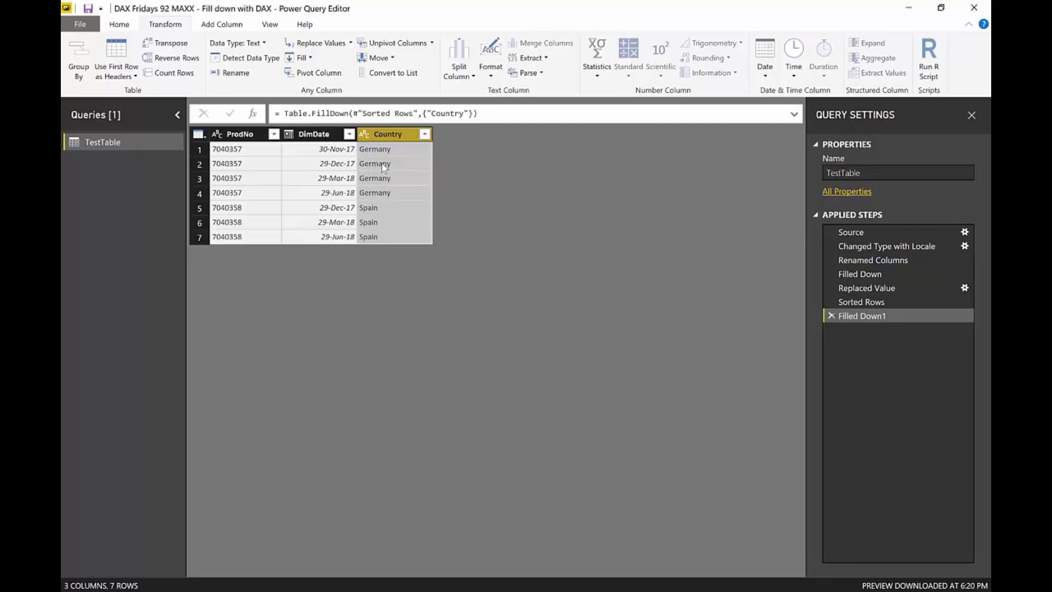
{"action": "left_click", "coordinate": [882, 233]}
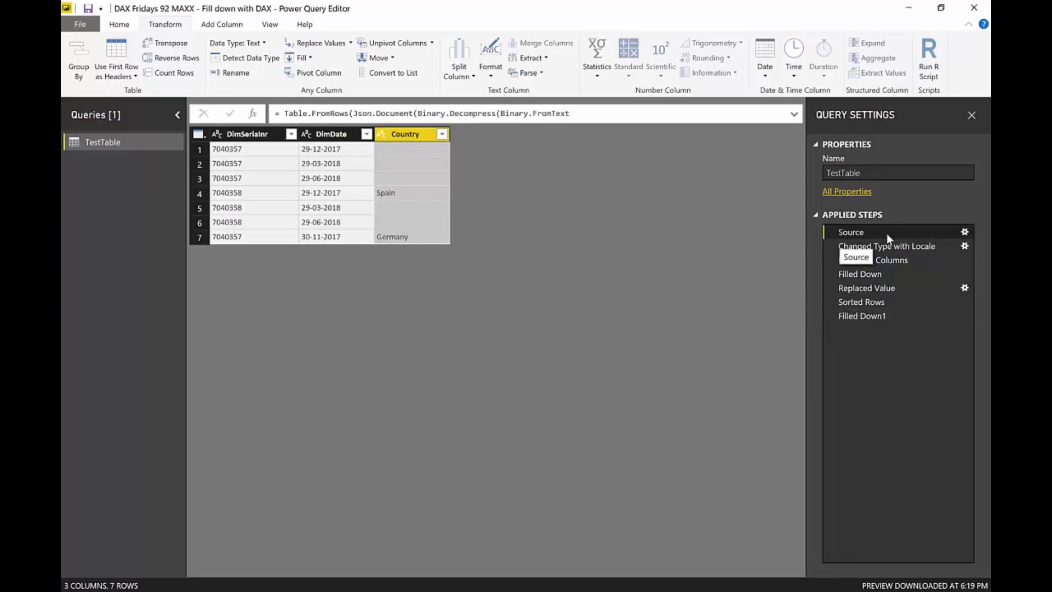
{"action": "left_click", "coordinate": [870, 317]}
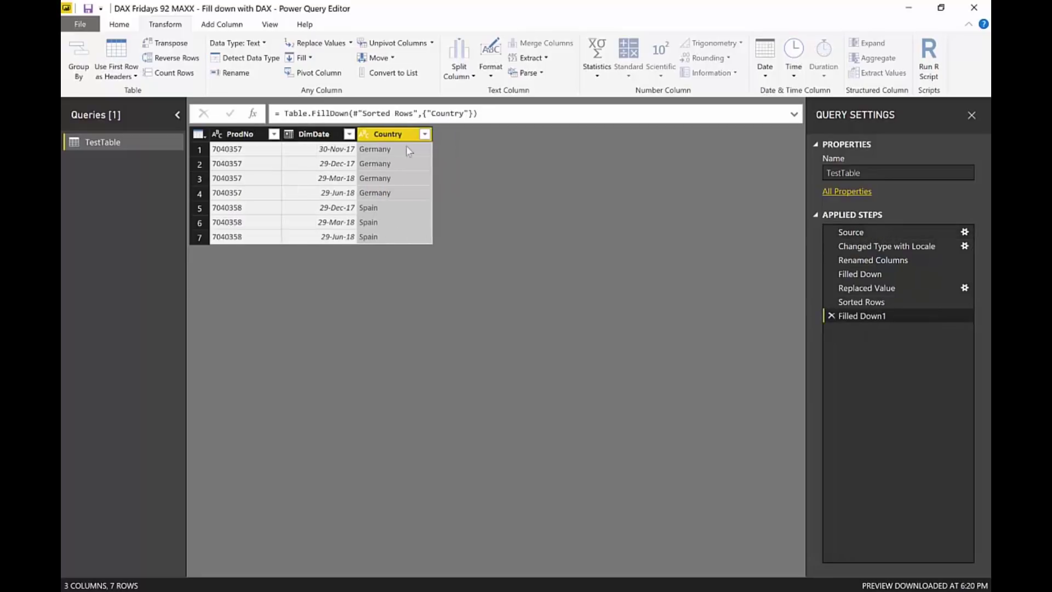
Edit the source data to move Germany from row 7 into row 1's Country cell
{"action": "left_click", "coordinate": [885, 303]}
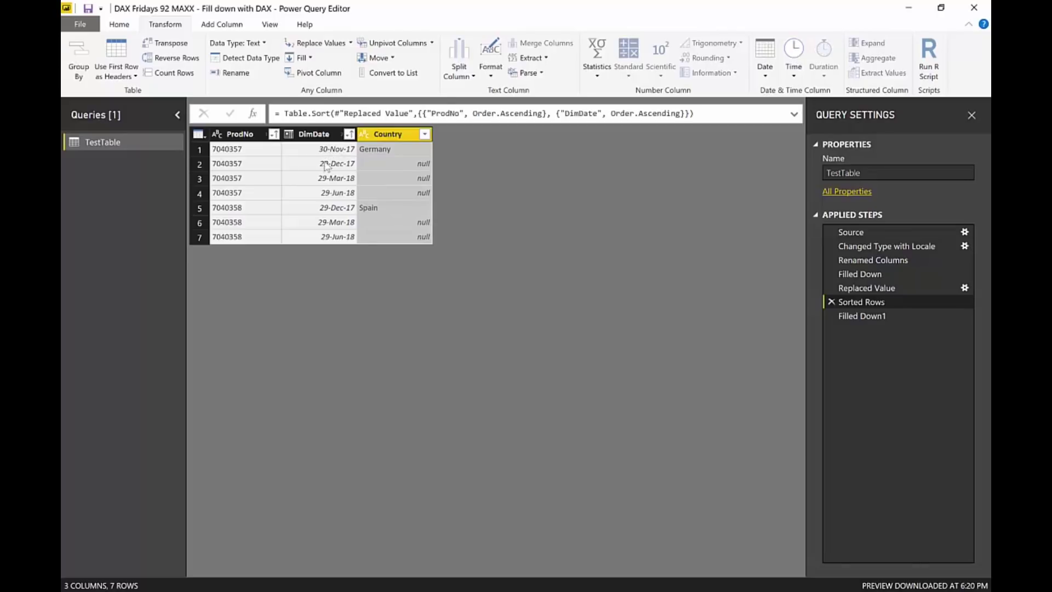
{"action": "left_click", "coordinate": [964, 232]}
{"action": "left_click", "coordinate": [438, 214]}
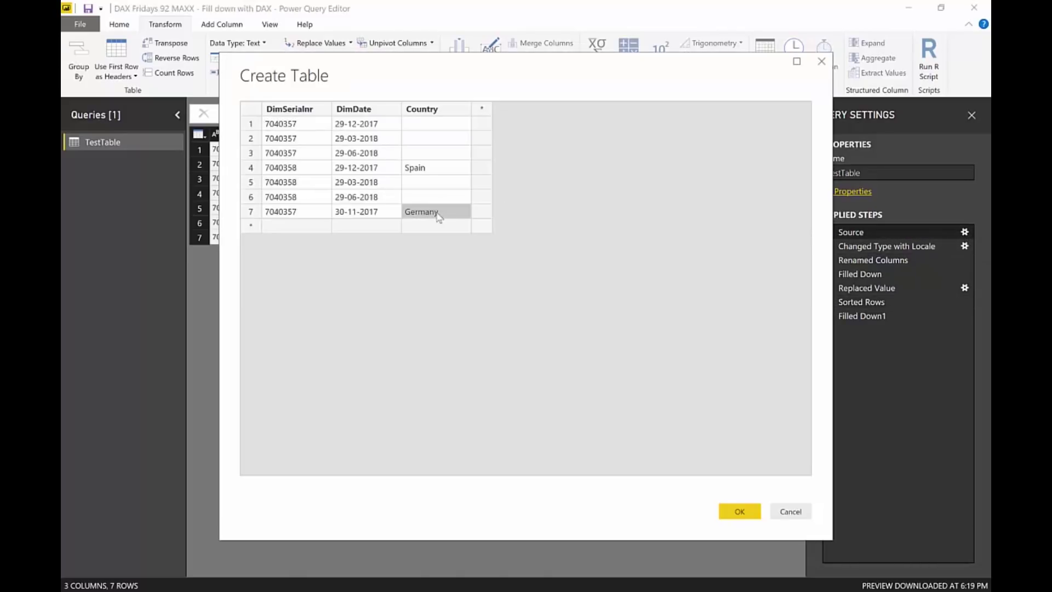
{"action": "key", "text": "ctrl+x"}
{"action": "left_click", "coordinate": [439, 125]}
{"action": "key", "text": "ctrl+v"}
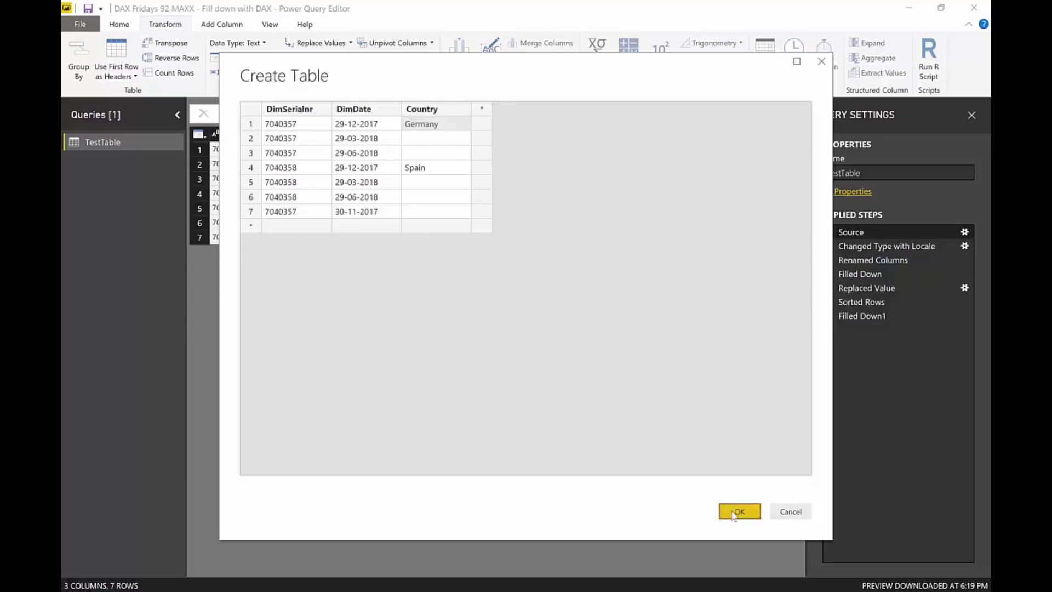
{"action": "left_click", "coordinate": [740, 511]}
{"action": "left_click", "coordinate": [862, 301]}
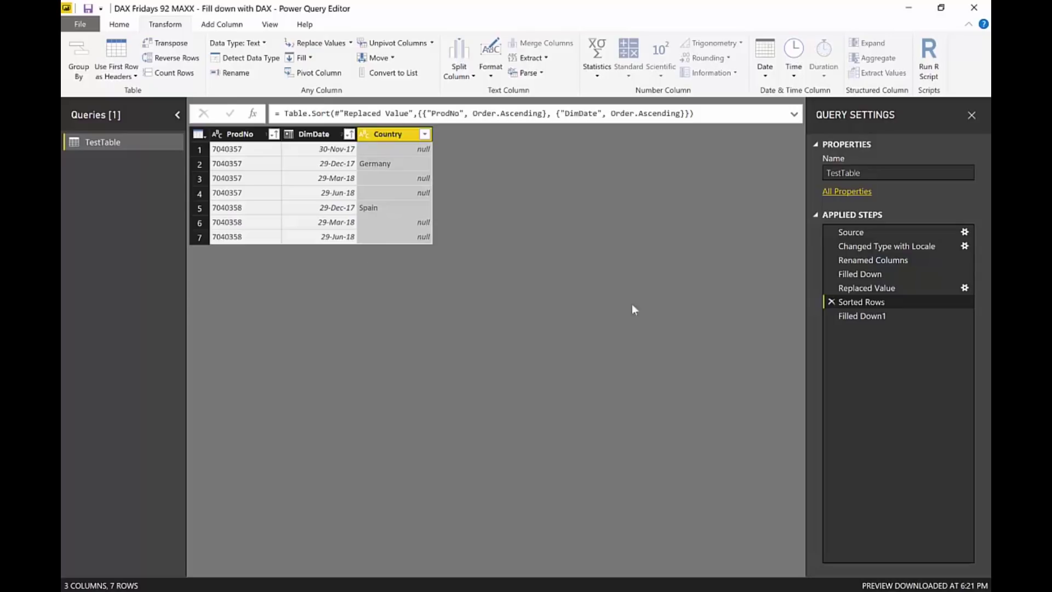
Remove the Filled Down1, Sorted Rows and Replaced Value steps so the query ends at Filled Down
{"action": "left_click", "coordinate": [881, 316]}
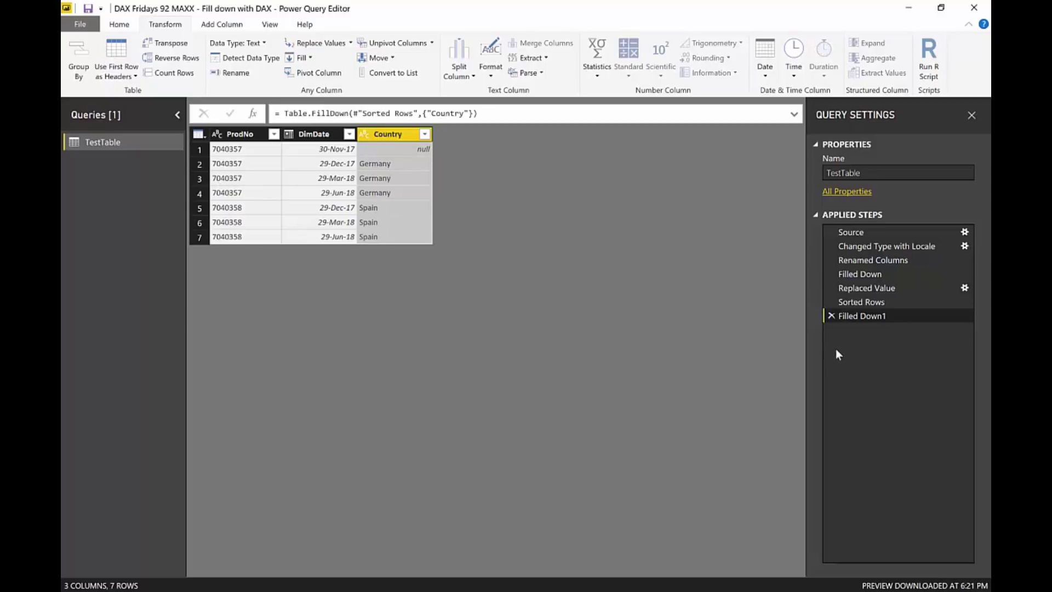
{"action": "left_click", "coordinate": [831, 316]}
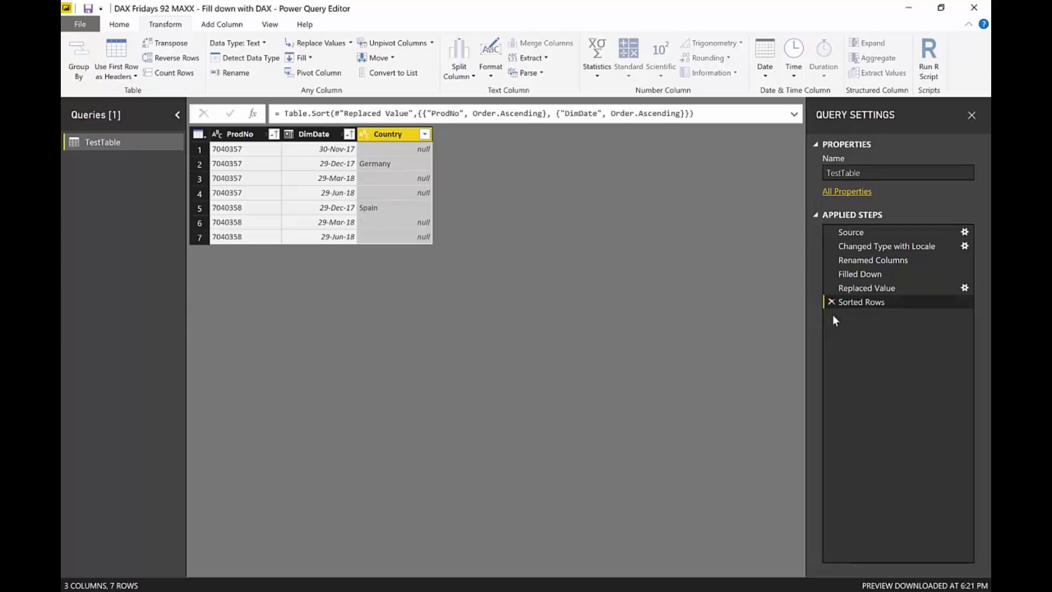
{"action": "left_click", "coordinate": [830, 301]}
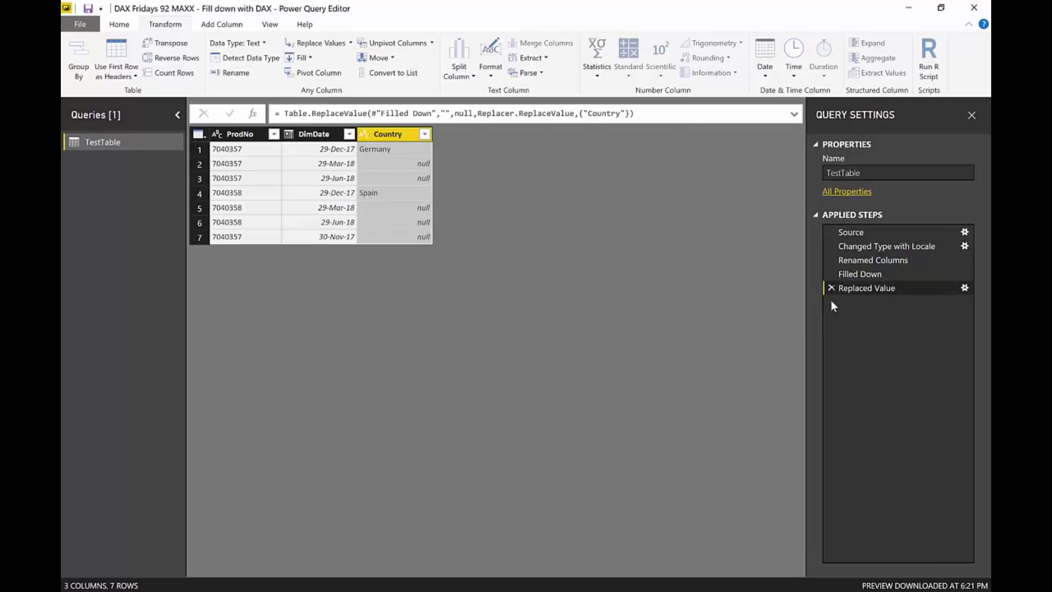
{"action": "left_click", "coordinate": [831, 288]}
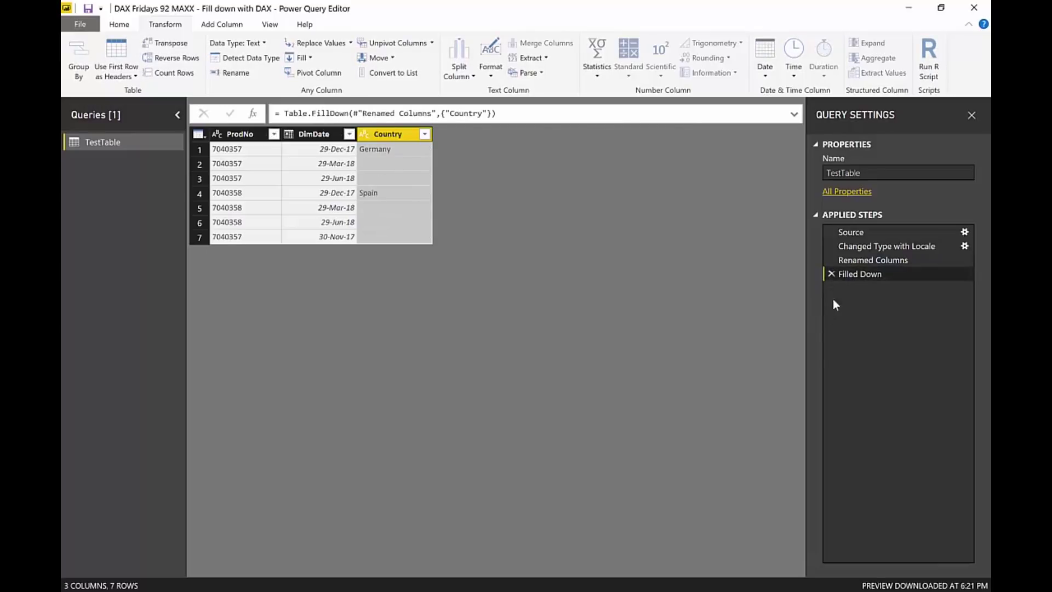
Close & Apply the query changes and deselect the table visual on the report
{"action": "key", "text": "alt+h"}
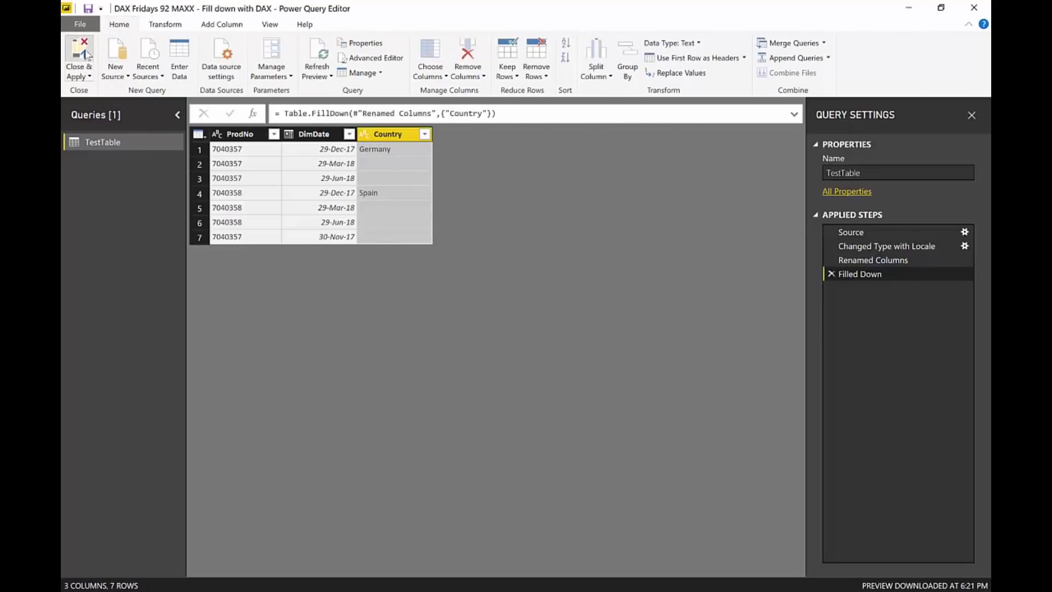
{"action": "key", "text": "alt+Tab"}
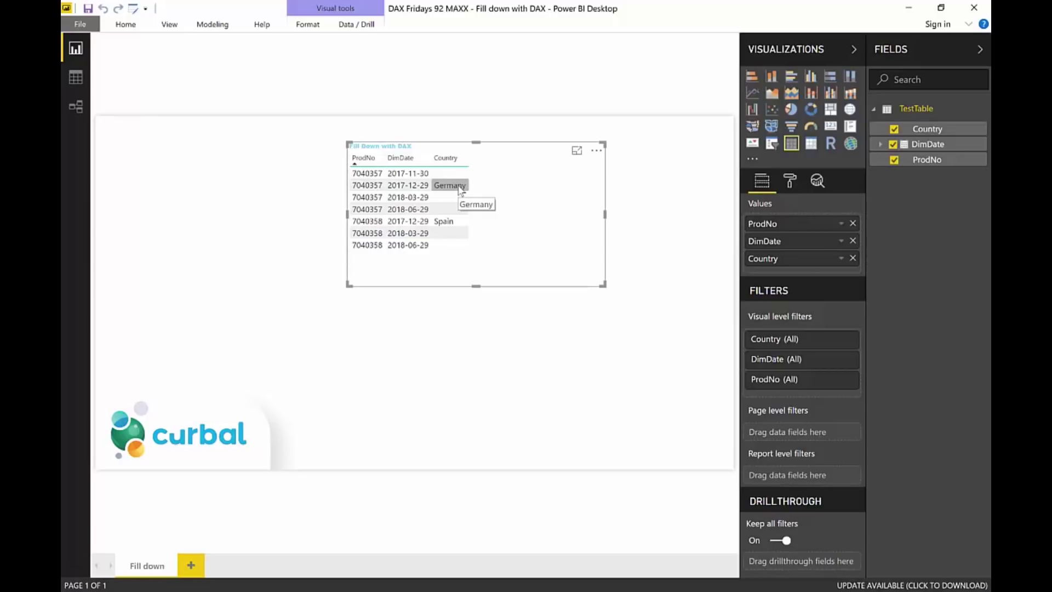
{"action": "key", "text": "Escape"}
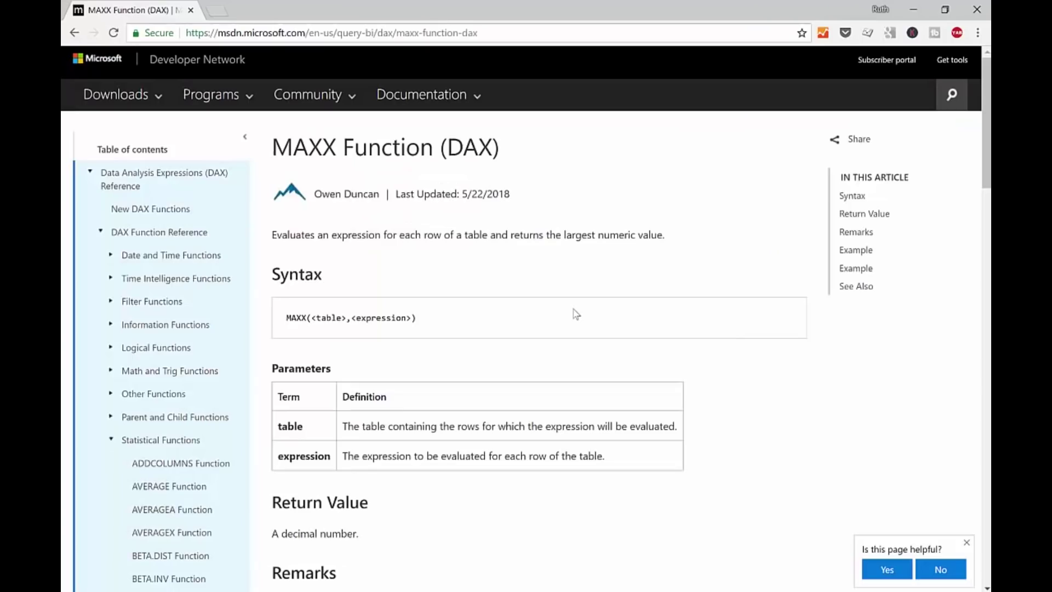
Highlight the MAXX function's one-line description on its Microsoft Docs page
{"action": "left_click_drag", "start_coordinate": [290, 235], "coordinate": [675, 242]}
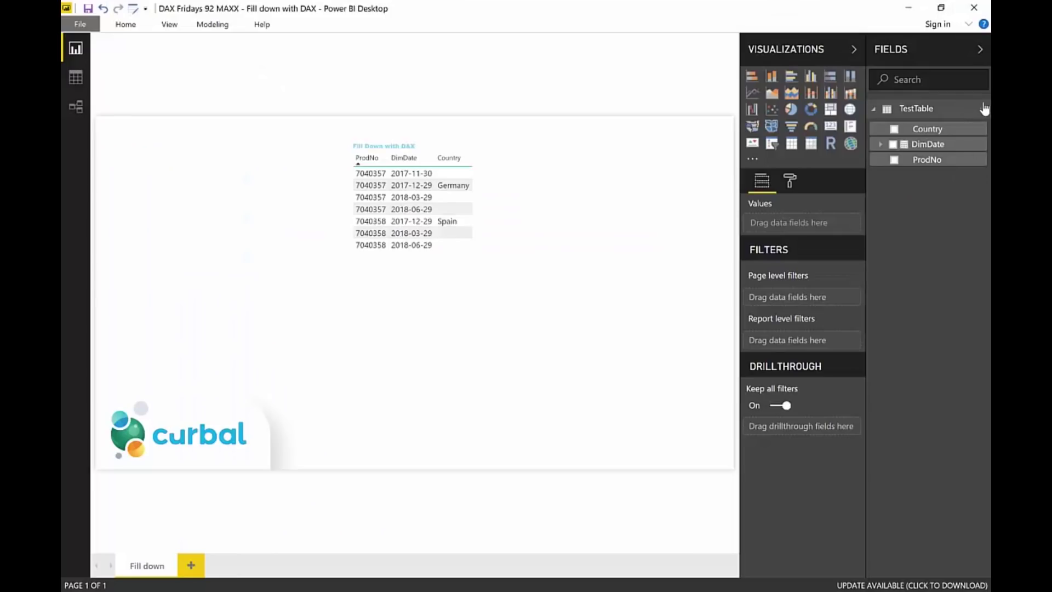
Add a TestTable measure named FilldownDAX and begin its formula with MAXX( on a new line
{"action": "left_click", "coordinate": [984, 108]}
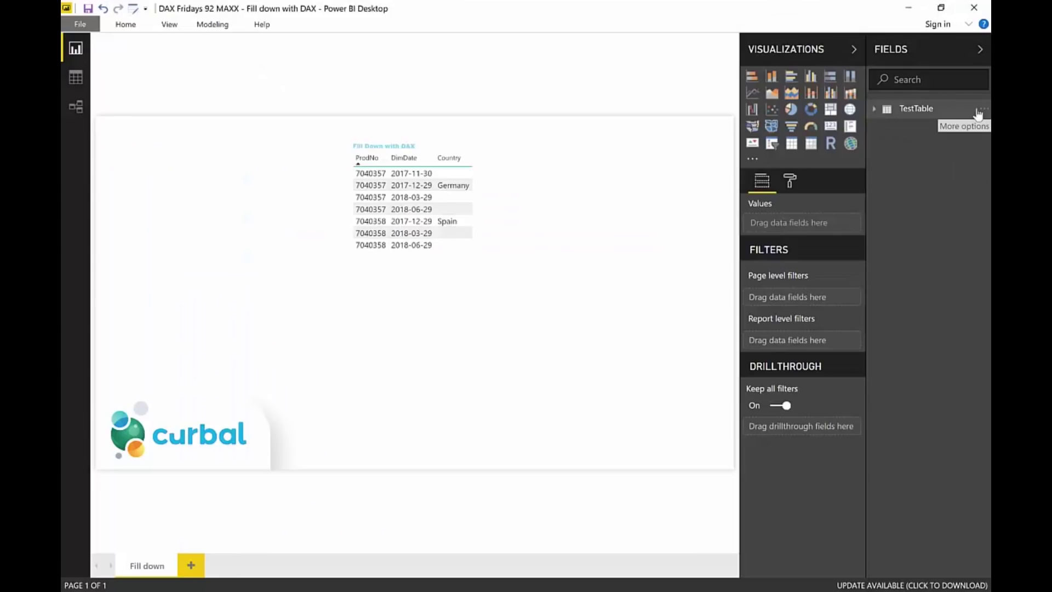
{"action": "left_click", "coordinate": [983, 109]}
{"action": "left_click", "coordinate": [925, 107]}
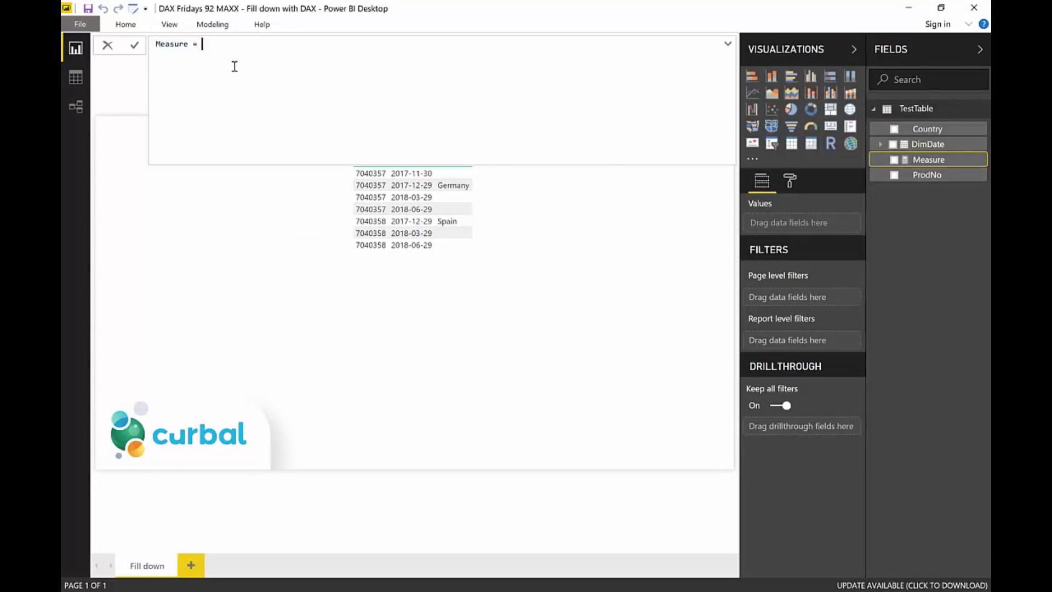
{"action": "key", "text": "ctrl+a"}
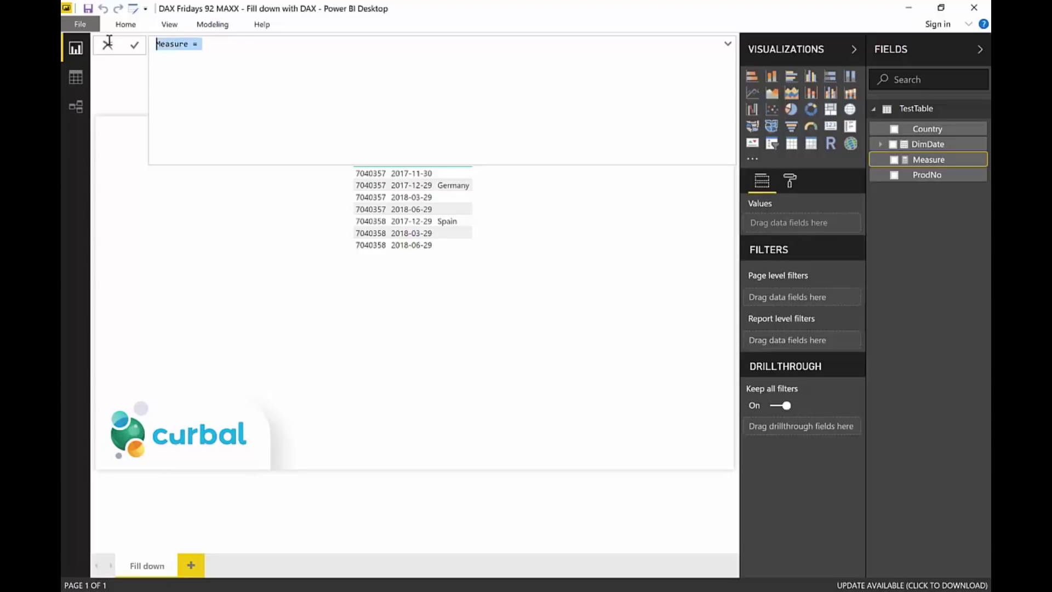
{"action": "type", "text": "F"}
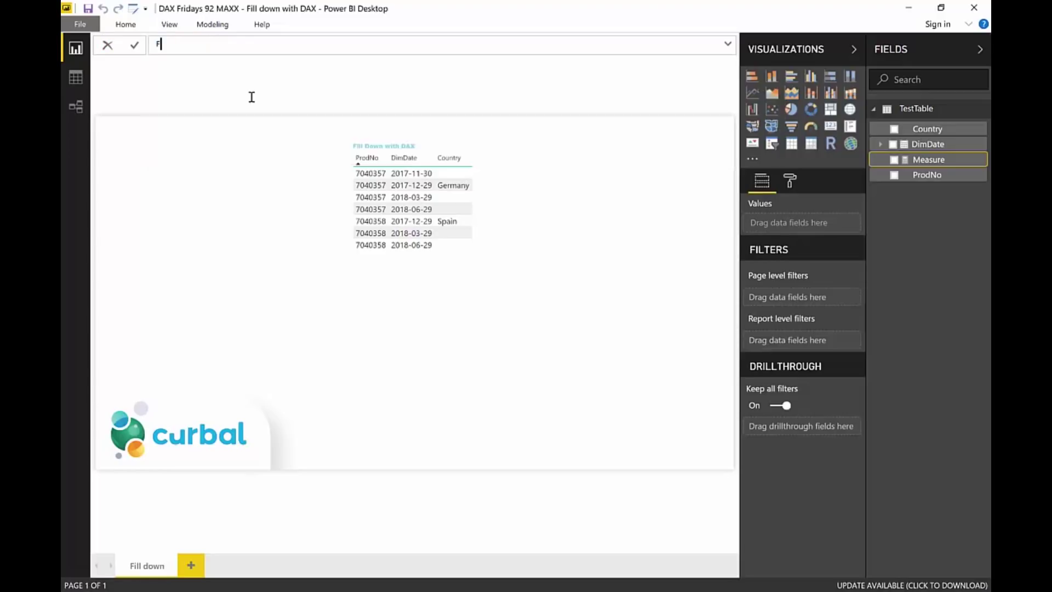
{"action": "type", "text": "illdownDAX ="}
{"action": "key", "text": "shift+Return"}
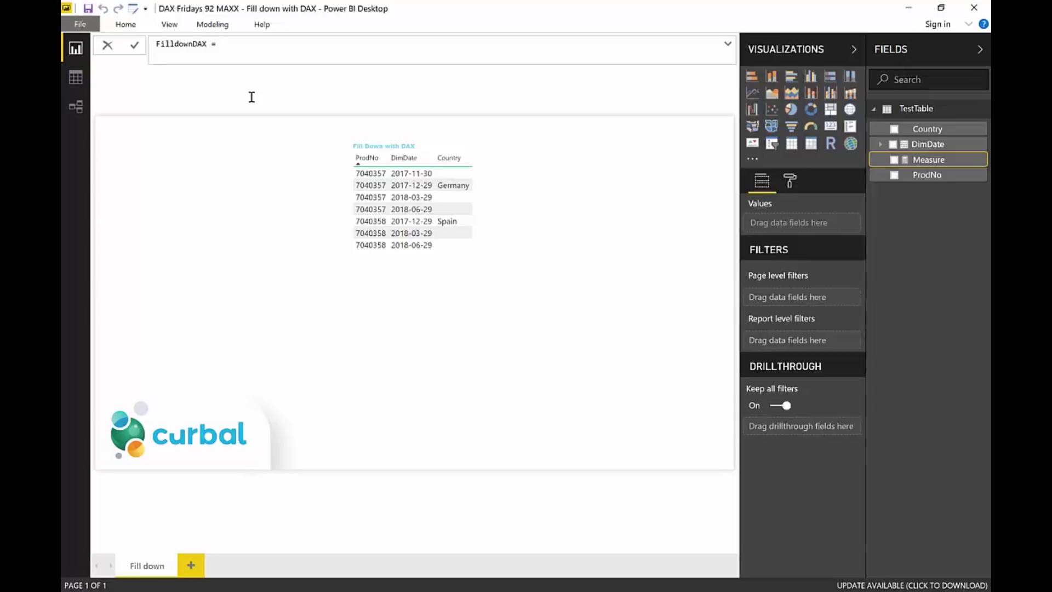
{"action": "type", "text": "Maxx"}
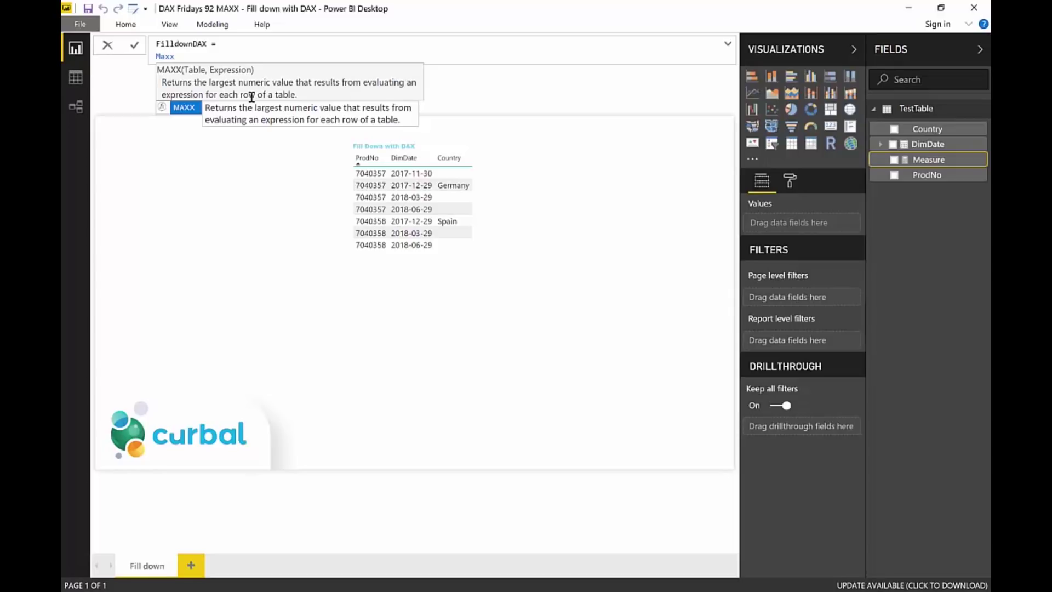
{"action": "type", "text": "("}
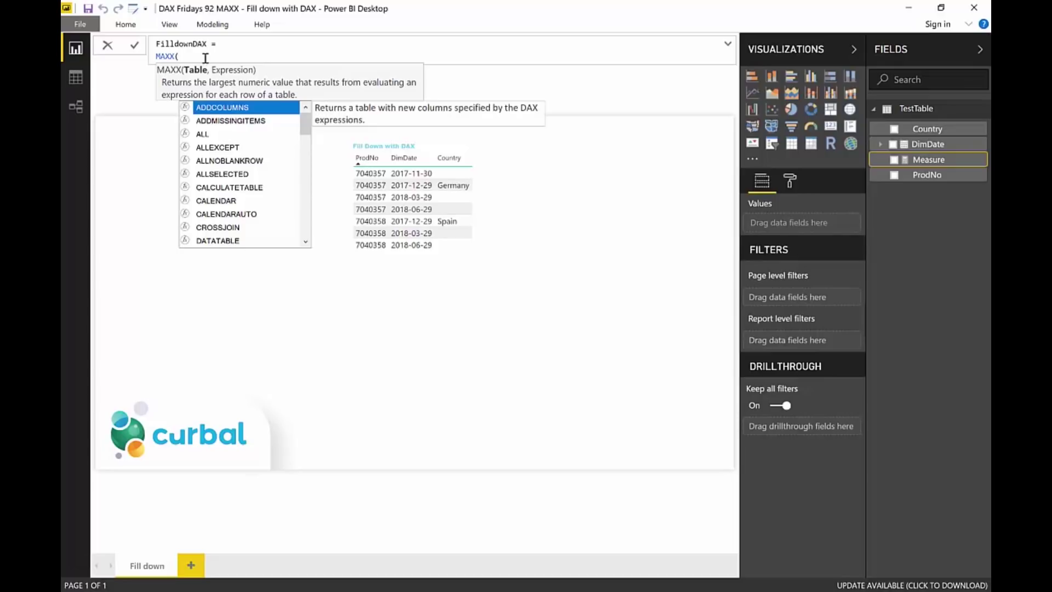
Enter FILTER(TestTable, TestTable[ProdNo]=MAX(TestTable[ProdNo])) as MAXX's table argument
{"action": "type", "text": "FIL"}
{"action": "key", "text": "BackSpace"}
{"action": "key", "text": "BackSpace"}
{"action": "key", "text": "BackSpace"}
{"action": "key", "text": "shift+Return"}
{"action": "type", "text": "FILTER("}
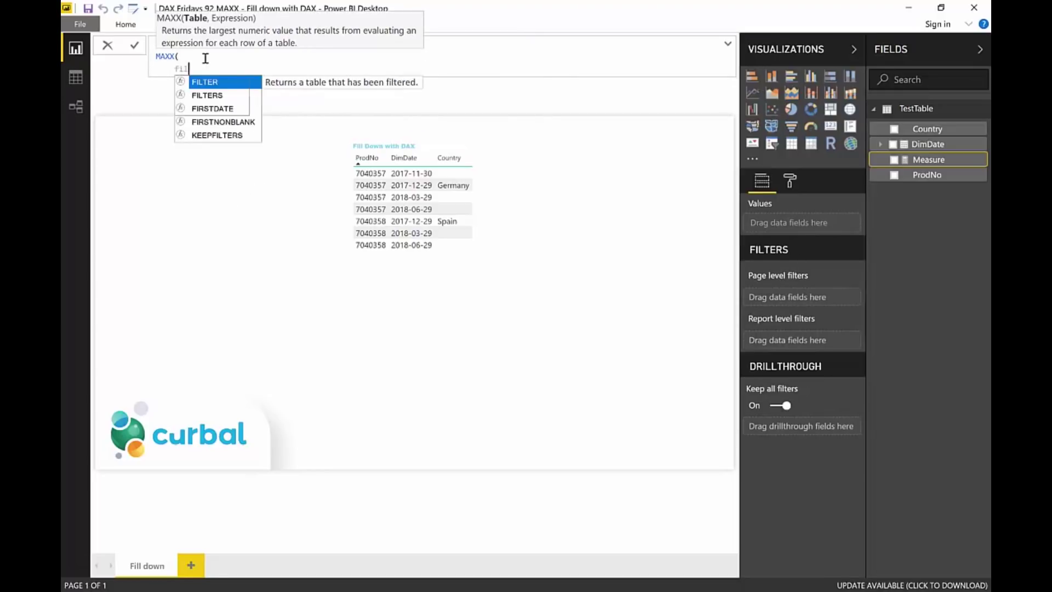
{"action": "key", "text": "shift+Return"}
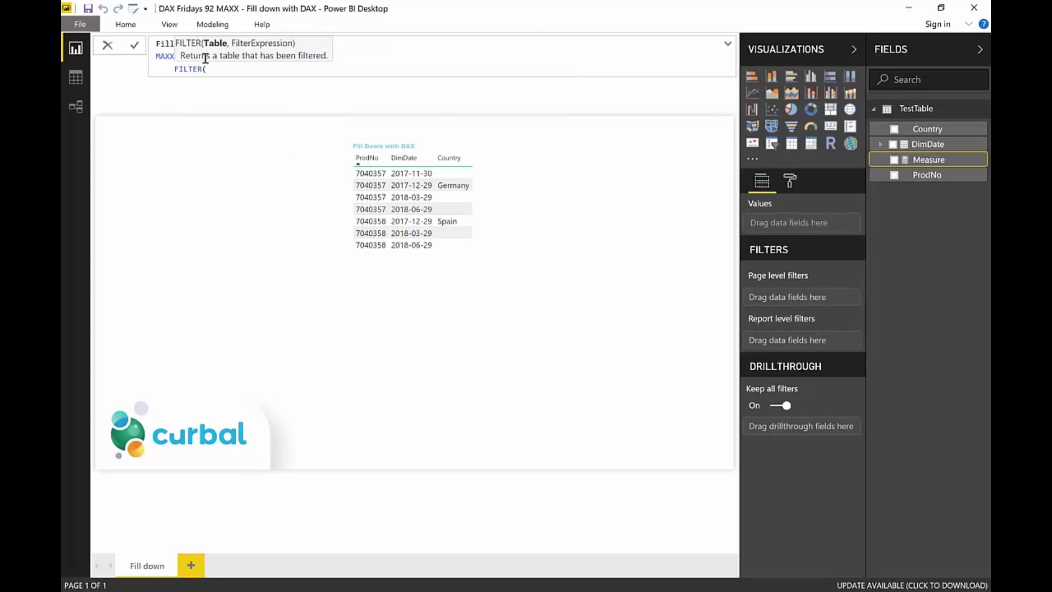
{"action": "type", "text": "tes"}
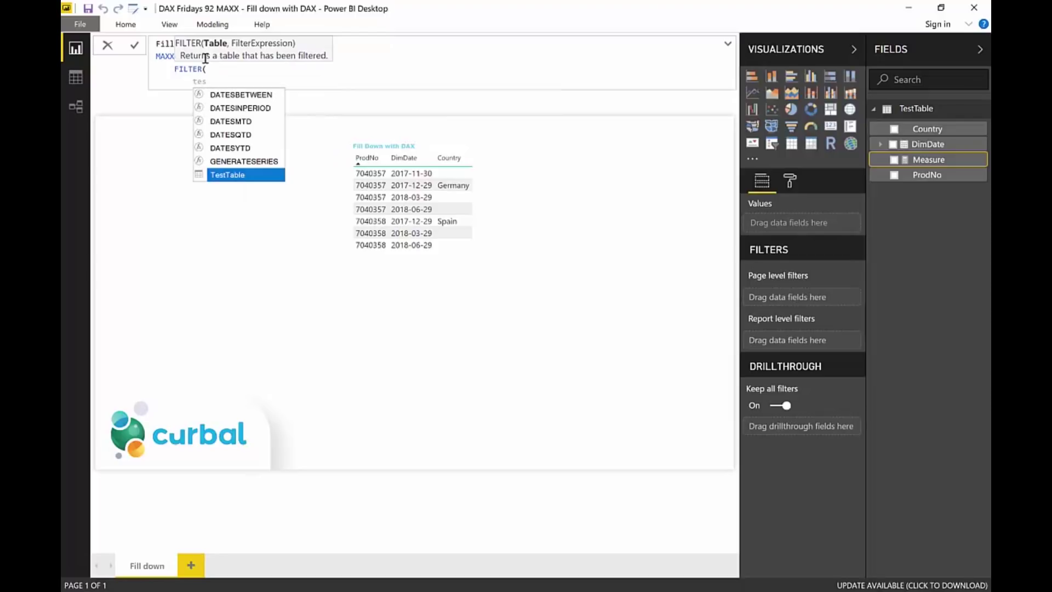
{"action": "key", "text": "Tab"}
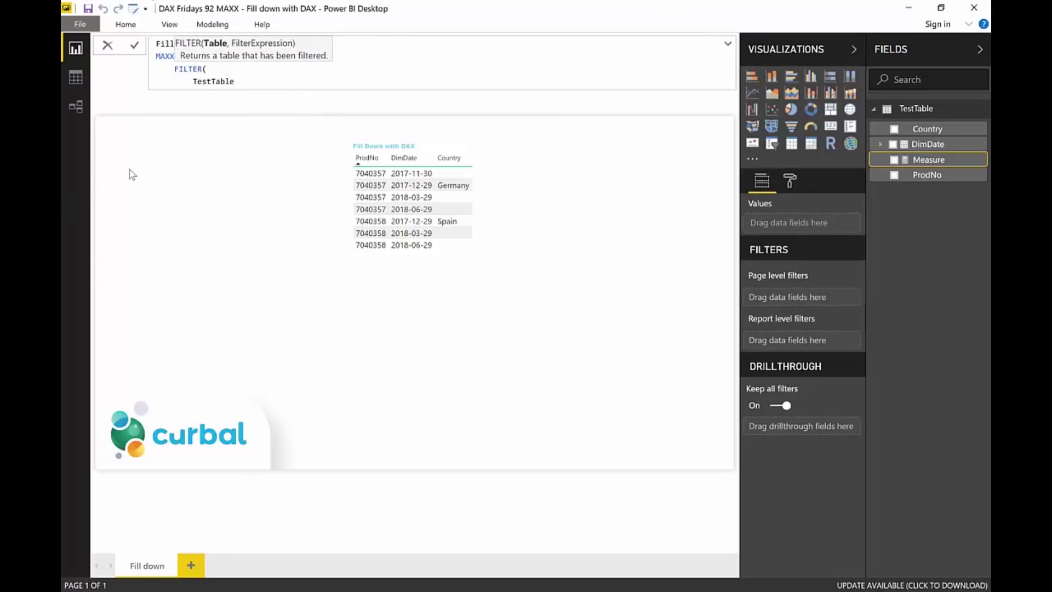
{"action": "type", "text": ","}
{"action": "key", "text": "shift+Return"}
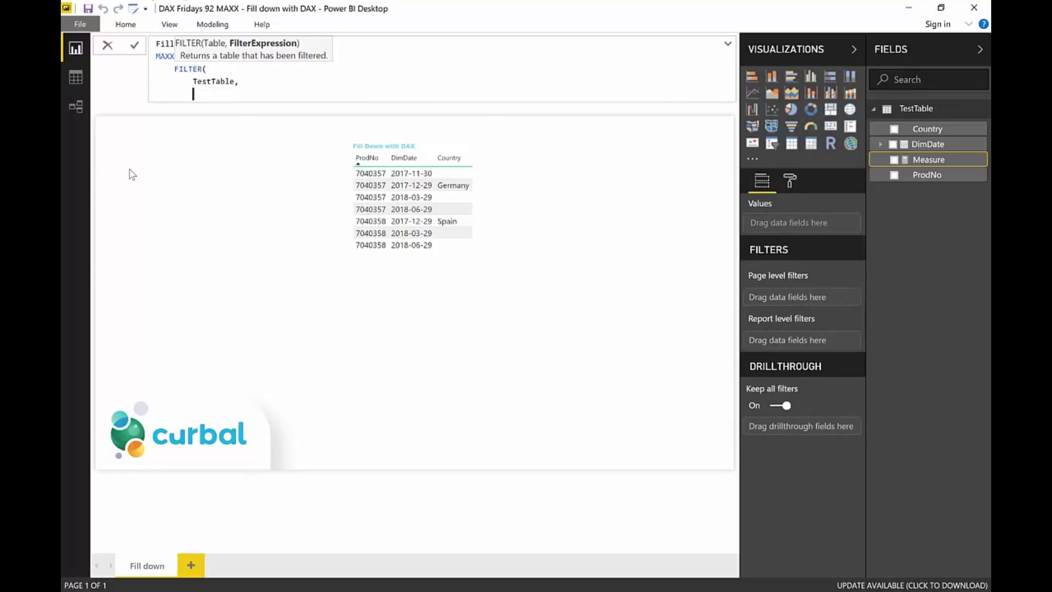
{"action": "type", "text": "test"}
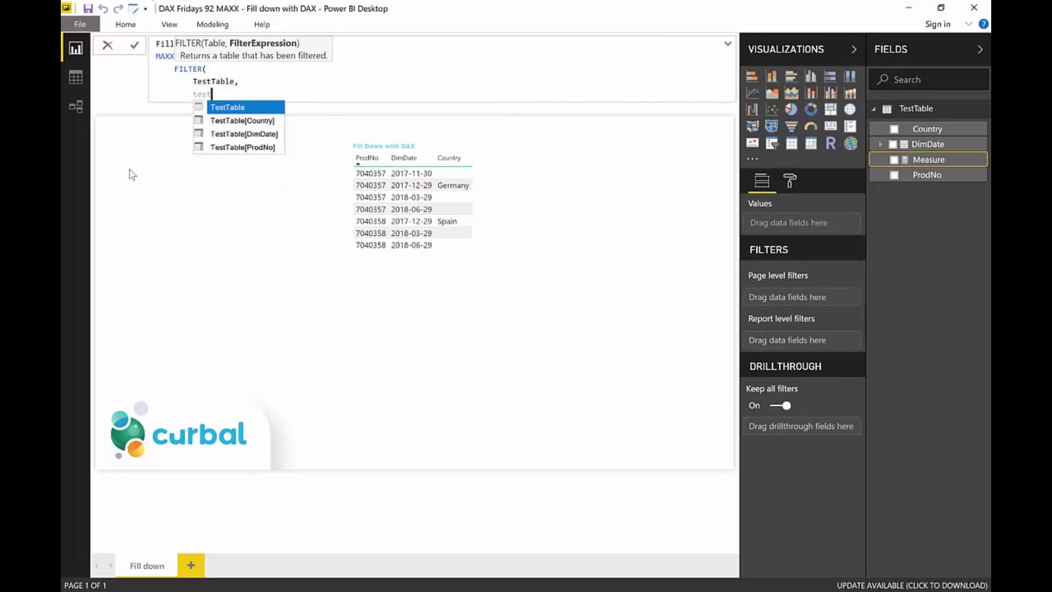
{"action": "key", "text": "Down"}
{"action": "key", "text": "Down"}
{"action": "key", "text": "Down"}
{"action": "key", "text": "Tab"}
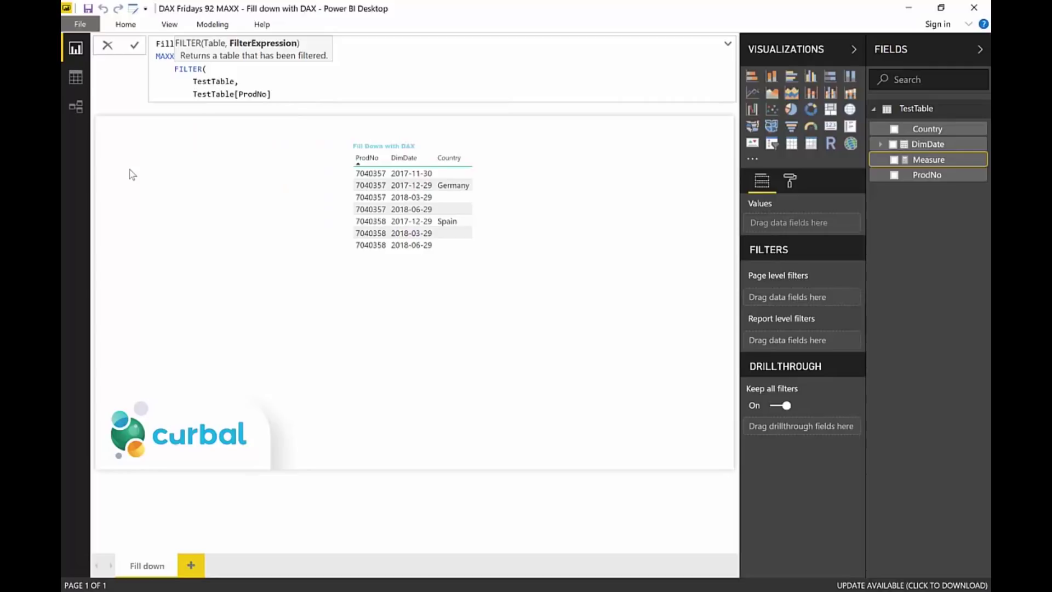
{"action": "type", "text": "=MAX("}
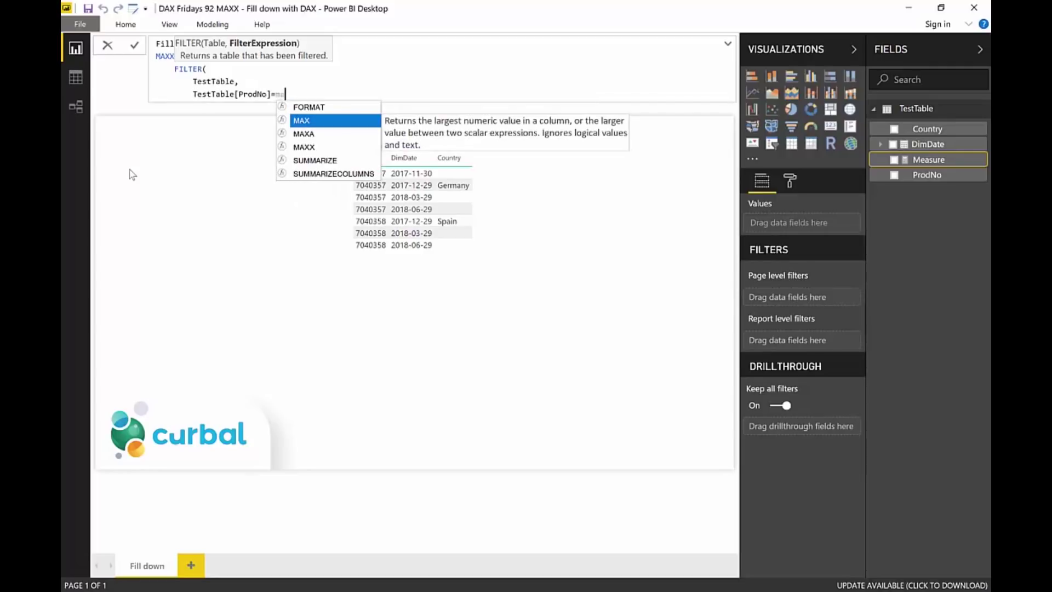
{"action": "type", "text": "pr"}
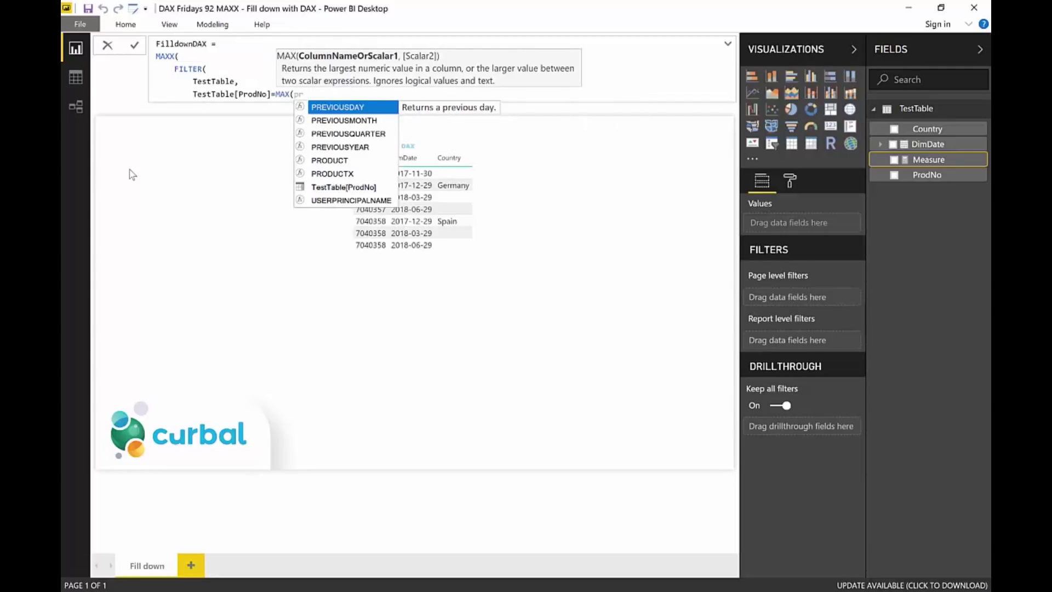
{"action": "key", "text": "Down"}
{"action": "key", "text": "Down"}
{"action": "key", "text": "Down"}
{"action": "key", "text": "Down"}
{"action": "key", "text": "Down"}
{"action": "key", "text": "Down"}
{"action": "key", "text": "Tab"}
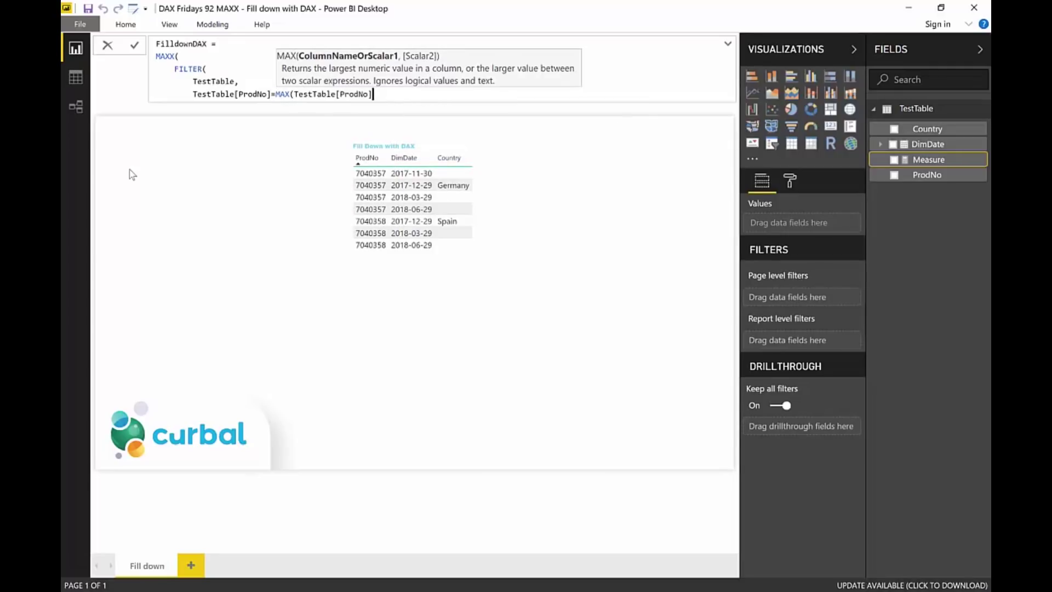
{"action": "type", "text": ")"}
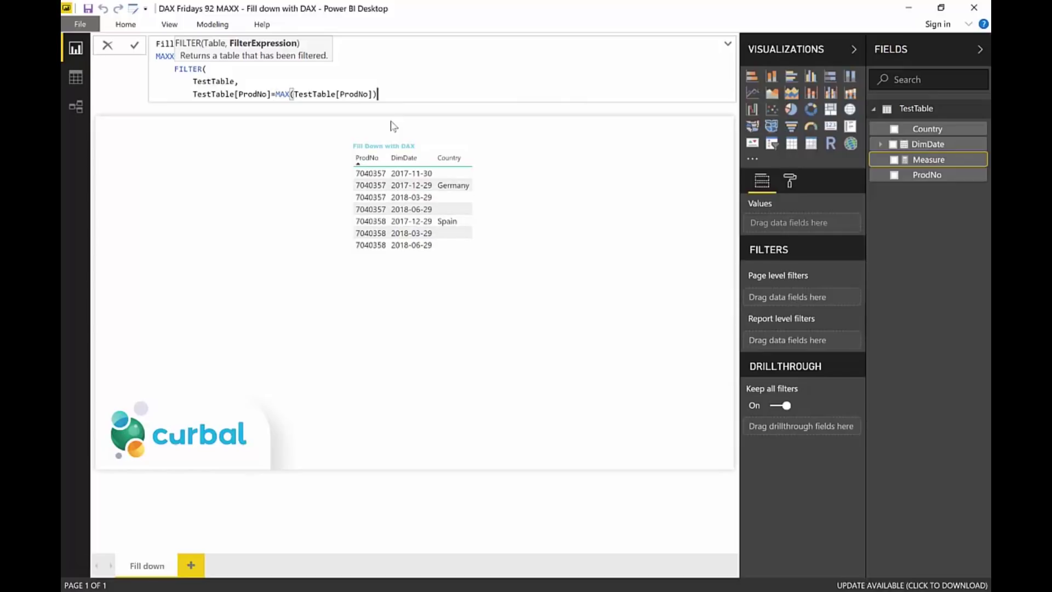
Close FILTER, return TestTable[Country] as the expression, and commit the measure
{"action": "type", "text": "),"}
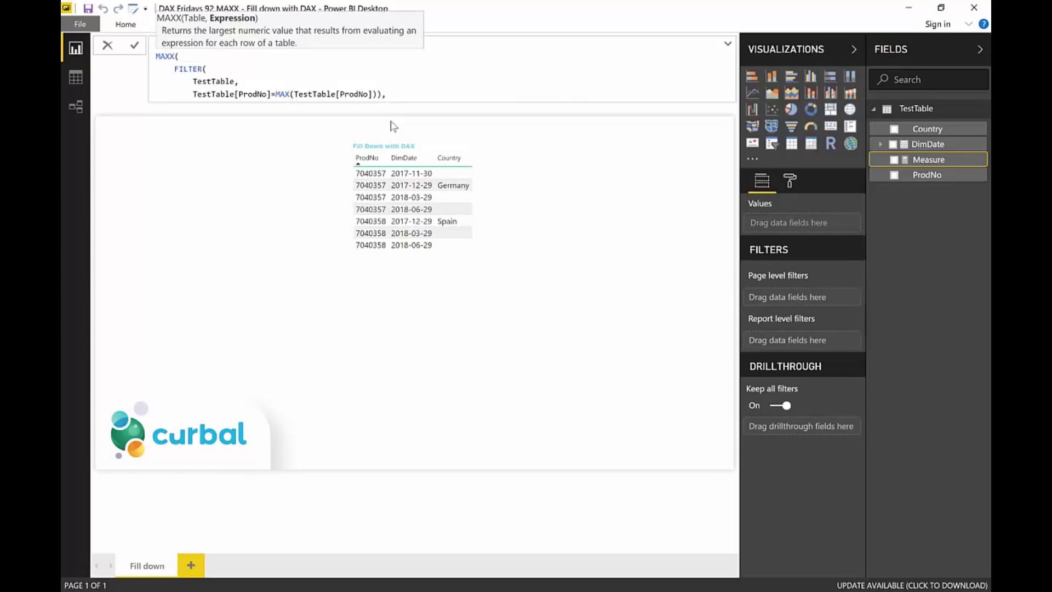
{"action": "key", "text": "shift+Return"}
{"action": "type", "text": "Te"}
{"action": "key", "text": "Down"}
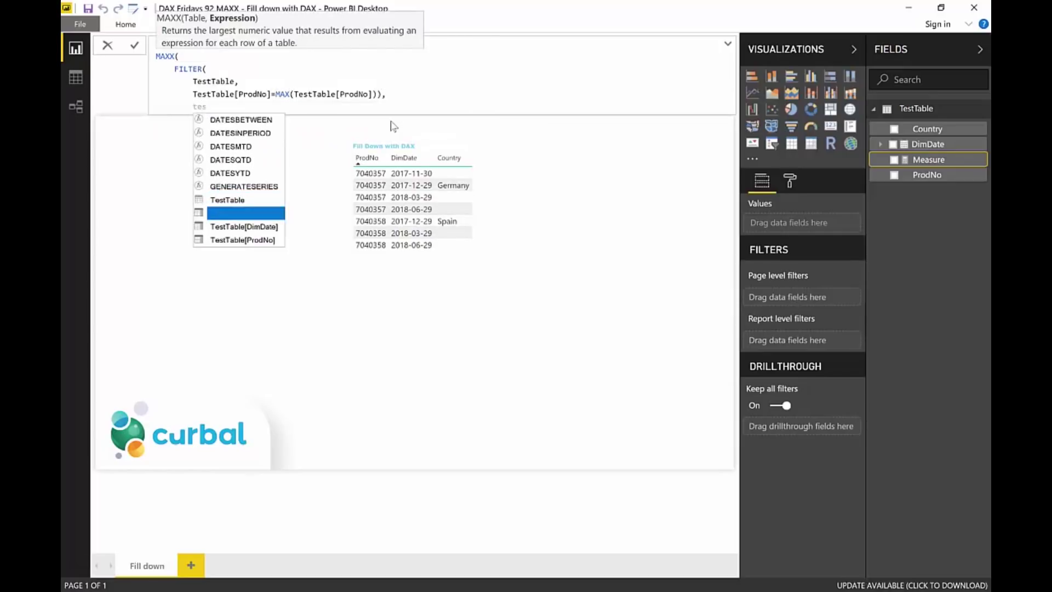
{"action": "key", "text": "Tab"}
{"action": "type", "text": ")"}
{"action": "key", "text": "Return"}
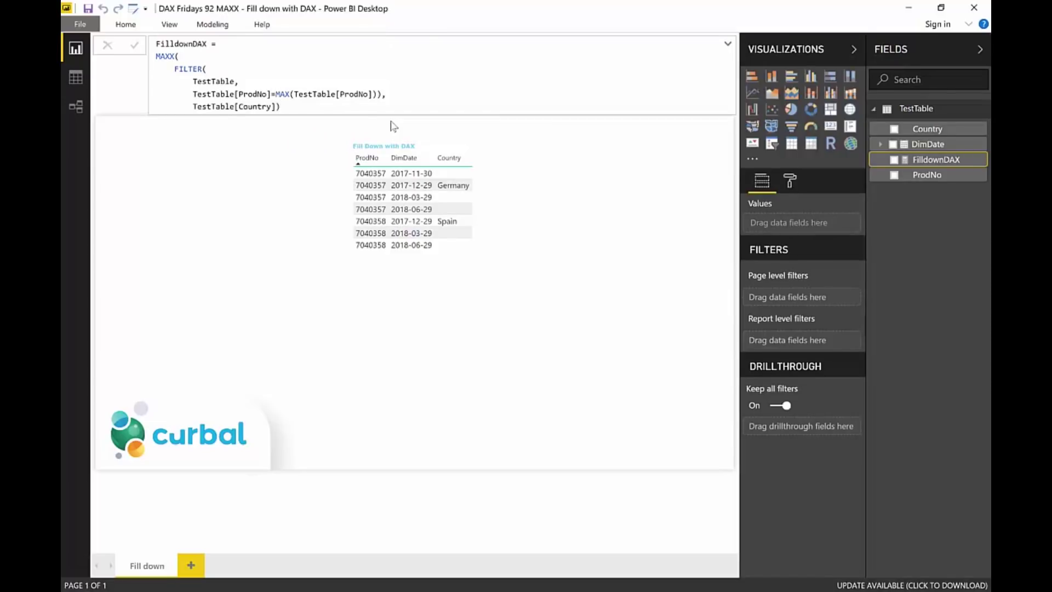
Drag the FilldownDAX measure onto the Fill Down with DAX table visual
{"action": "left_click_drag", "start_coordinate": [931, 162], "coordinate": [468, 225]}
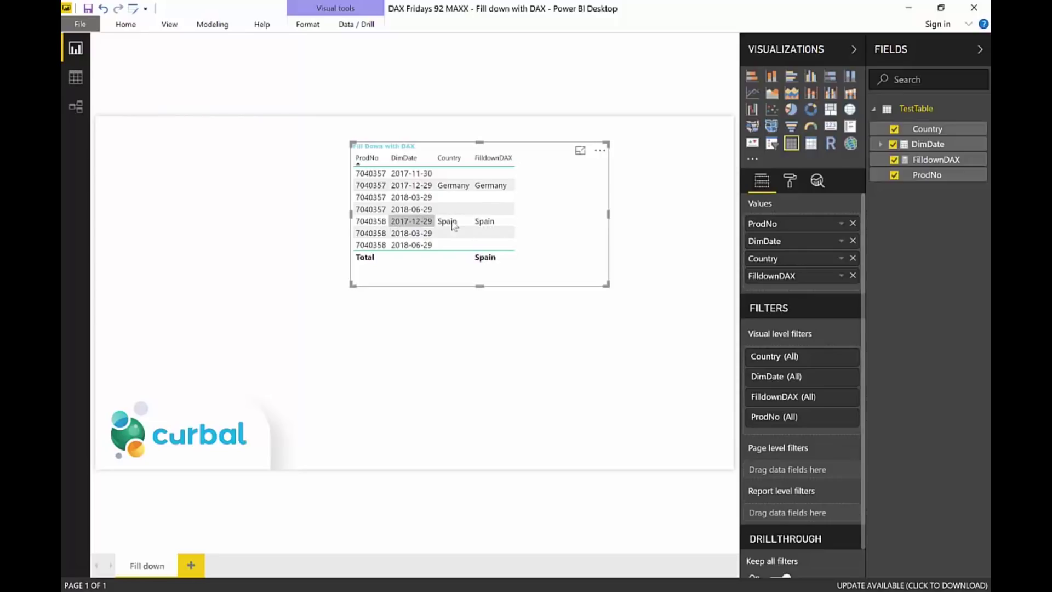
Change FilldownDAX's FILTER table from TestTable to ALL(TestTable) and commit the formula
{"action": "left_click", "coordinate": [935, 163]}
{"action": "left_click", "coordinate": [192, 81]}
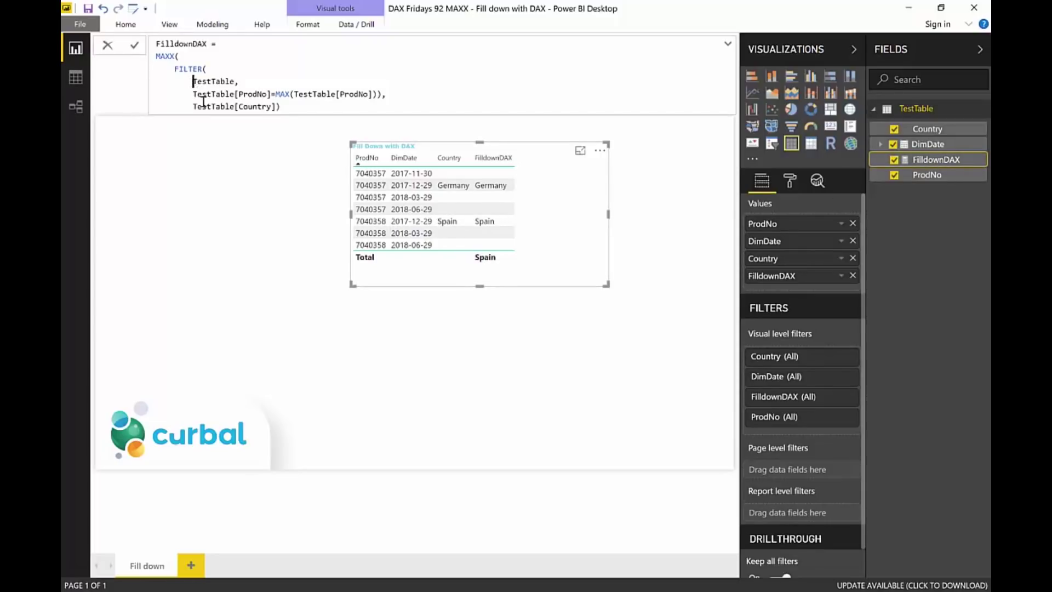
{"action": "type", "text": "ALL("}
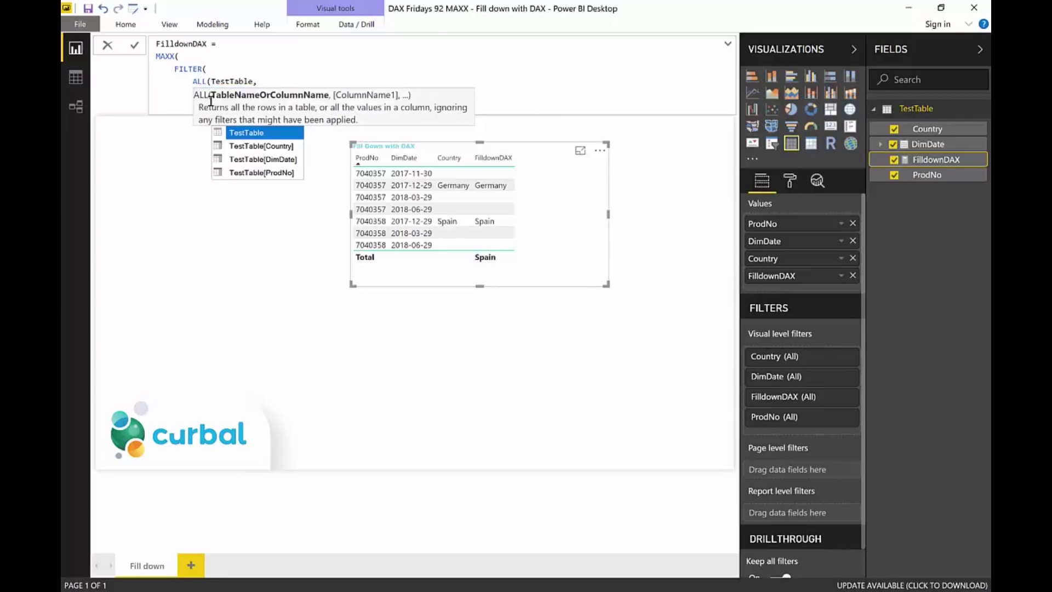
{"action": "key", "text": "Right"}
{"action": "key", "text": "Right"}
{"action": "key", "text": "Right"}
{"action": "key", "text": "Right"}
{"action": "key", "text": "Right"}
{"action": "key", "text": "Right"}
{"action": "key", "text": "Right"}
{"action": "key", "text": "Right"}
{"action": "key", "text": "Right"}
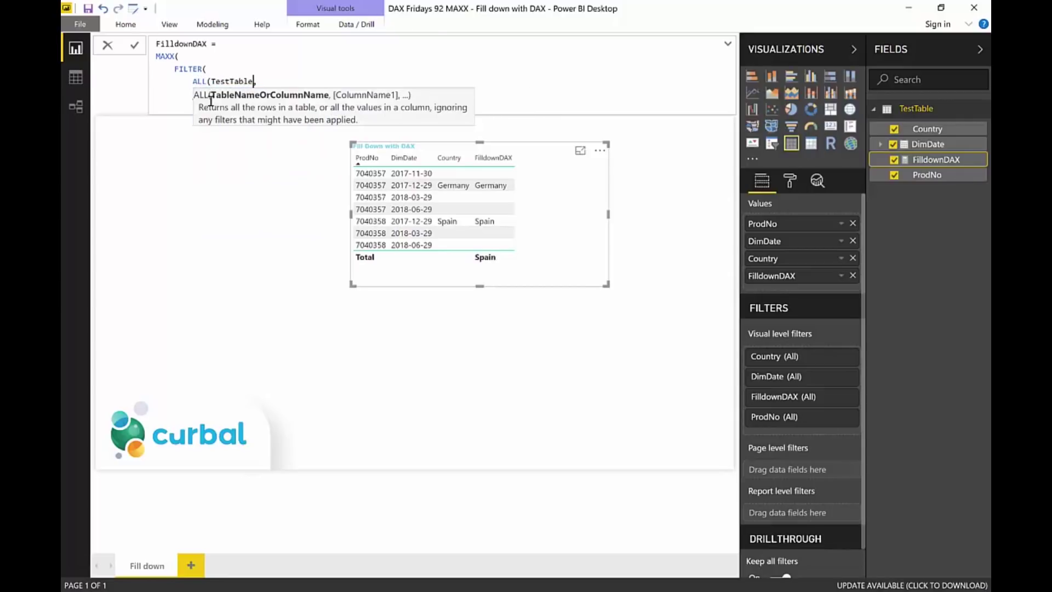
{"action": "type", "text": ")"}
{"action": "key", "text": "Return"}
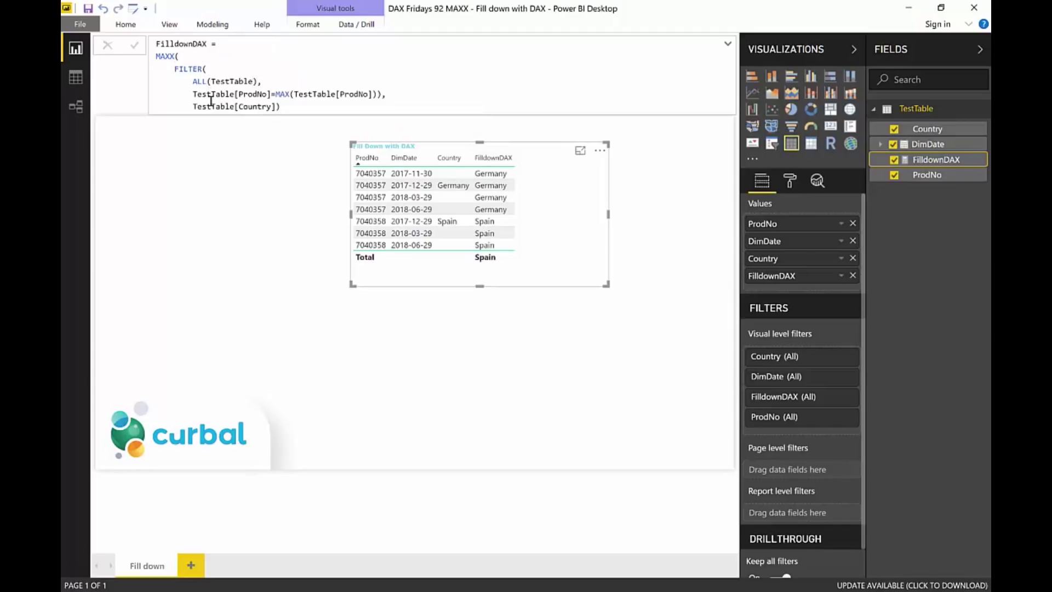